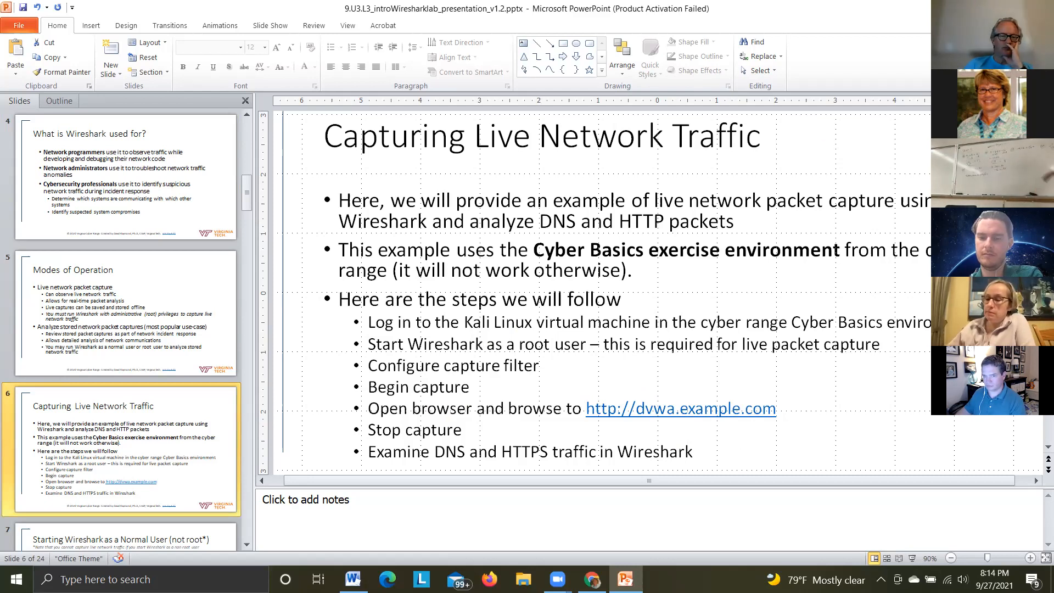
Switch to Chrome, join the Cyber Basics exercise environment and minimize the DVWA browser window on its Kali desktop
key(alt+Tab)
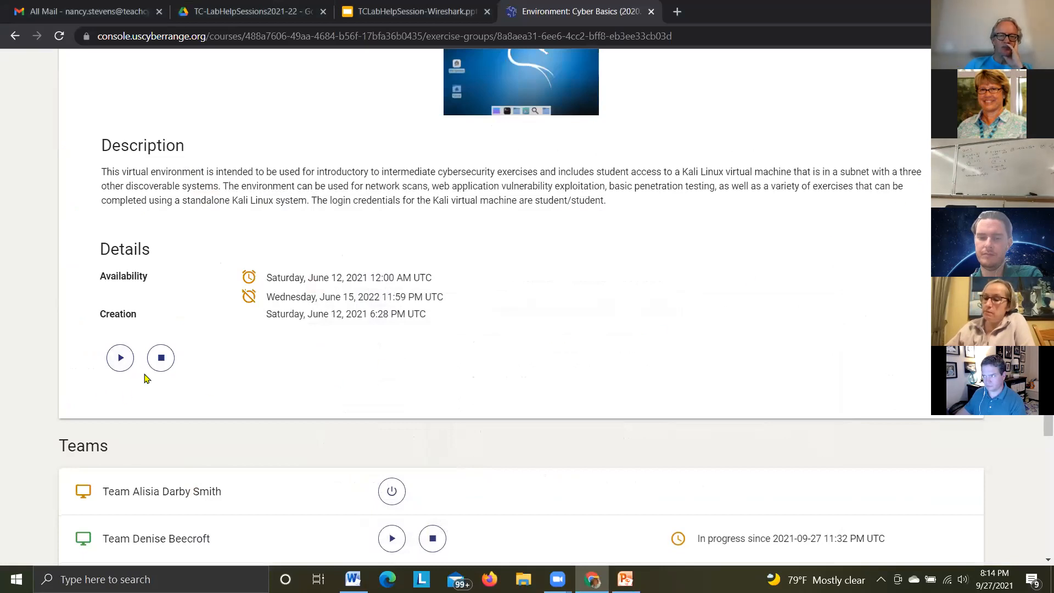
click(122, 361)
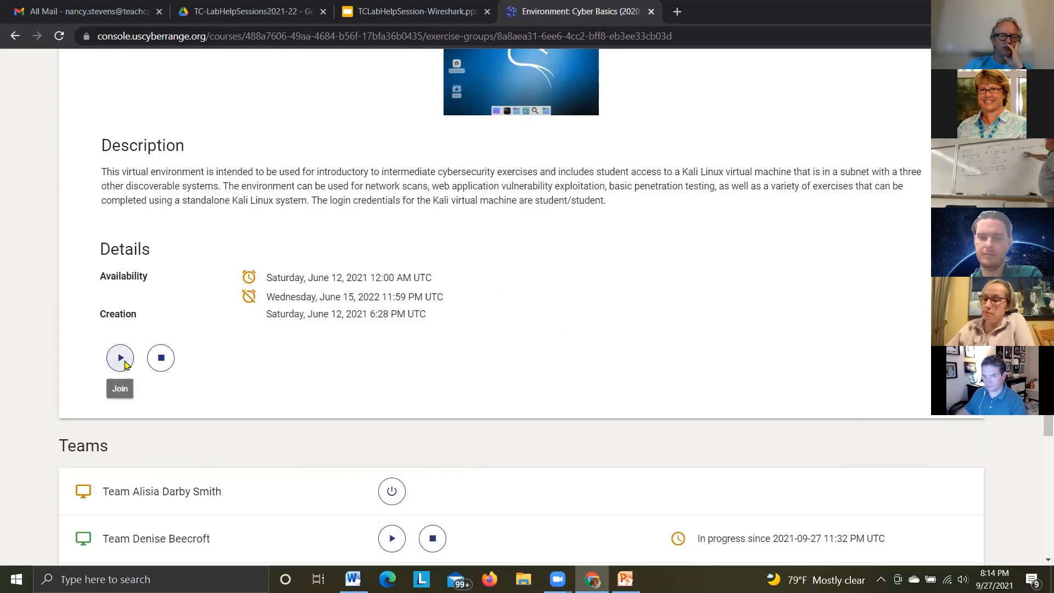
click(123, 361)
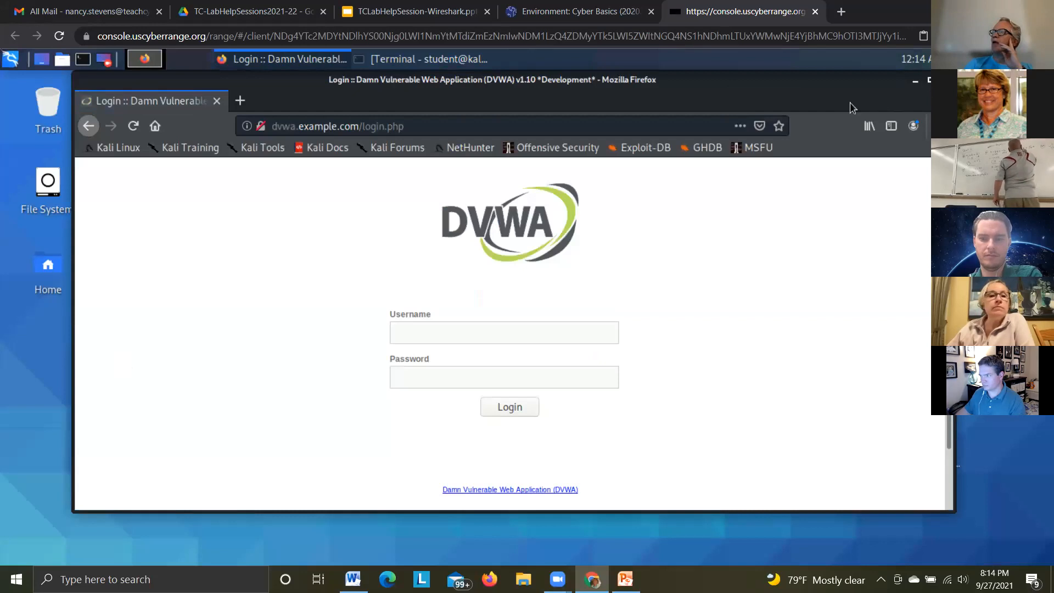
click(916, 84)
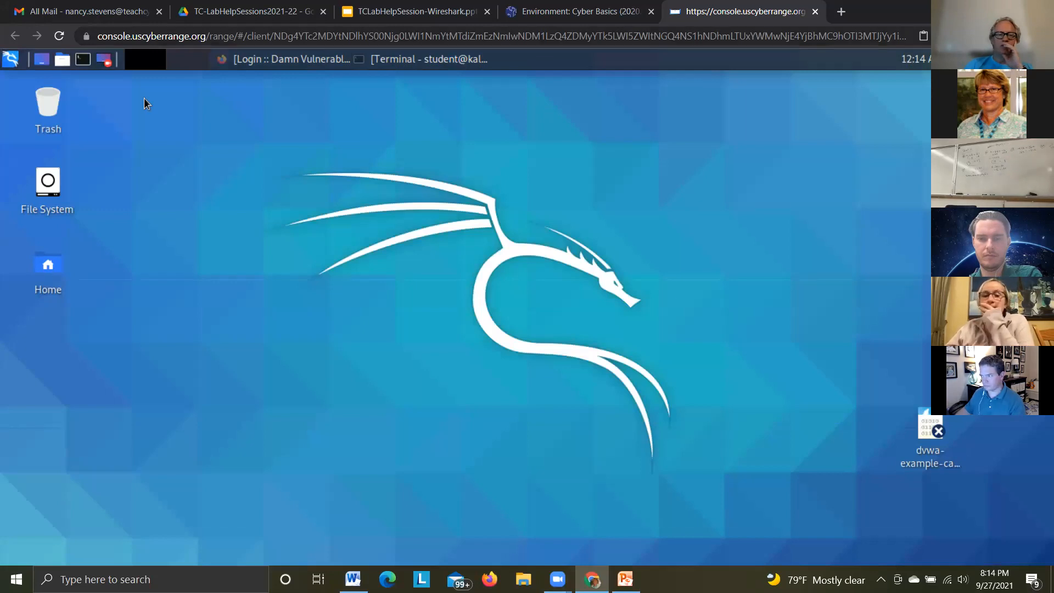
Launch Wireshark from the Sniffing & Spoofing tools and enter the account password to run it as root
click(11, 60)
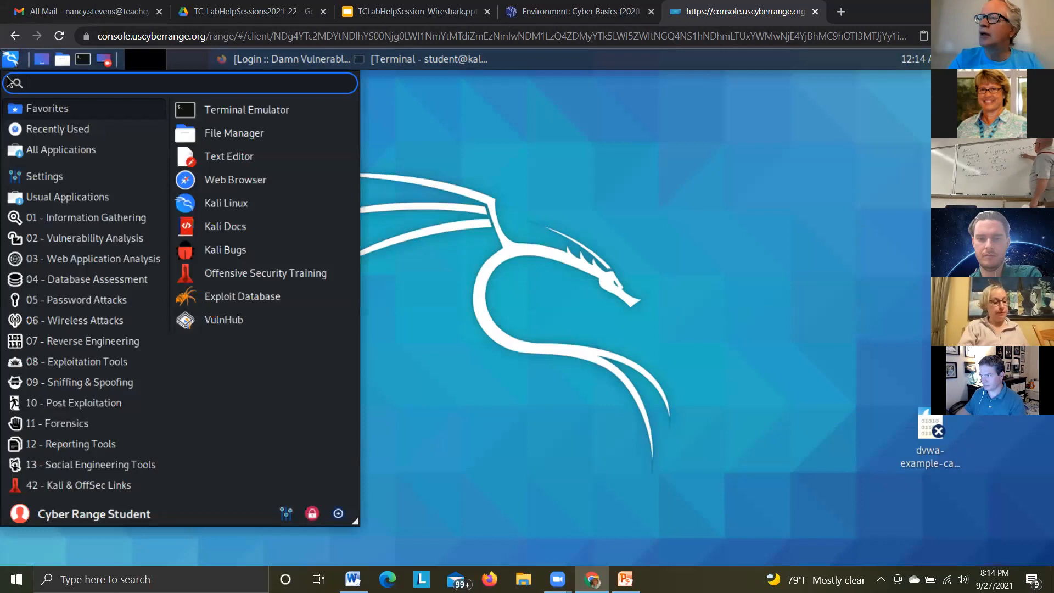
click(62, 388)
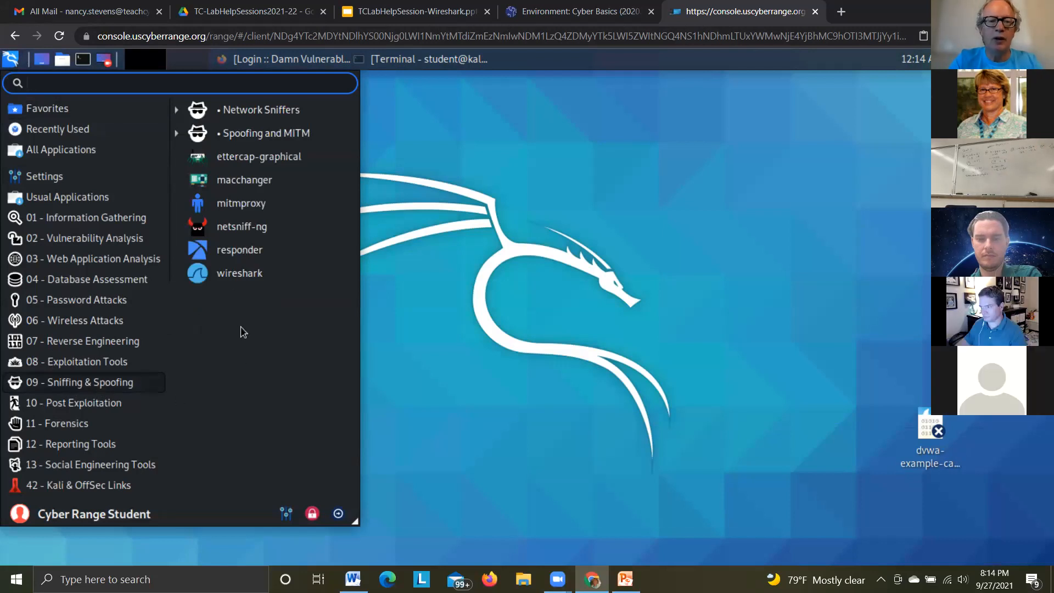
click(240, 273)
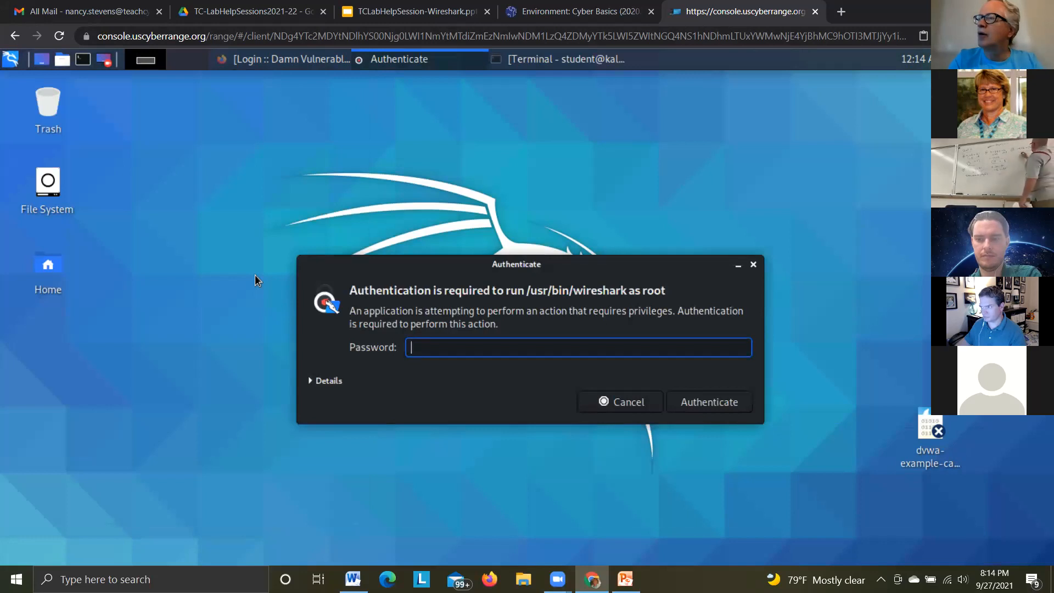
text(student)
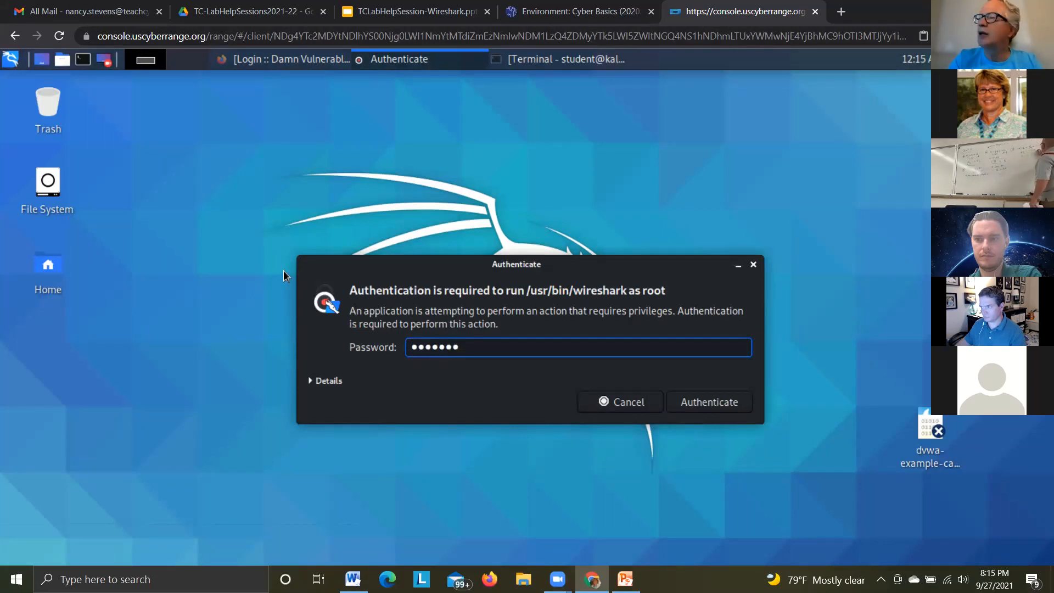
click(710, 403)
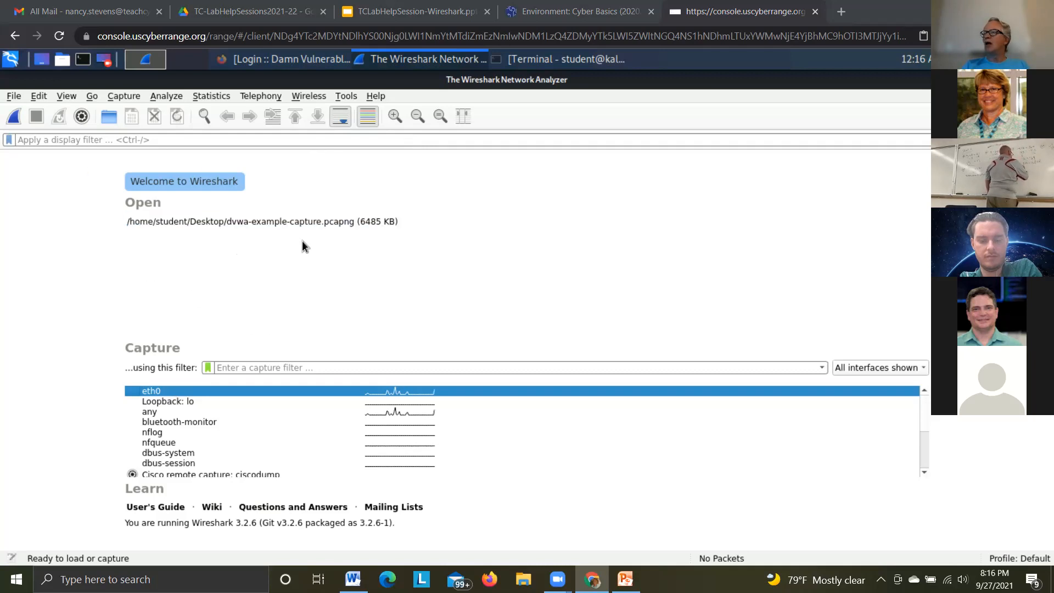
Run a short live packet capture on the eth0 interface, stop it and go back to the first packet
click(156, 391)
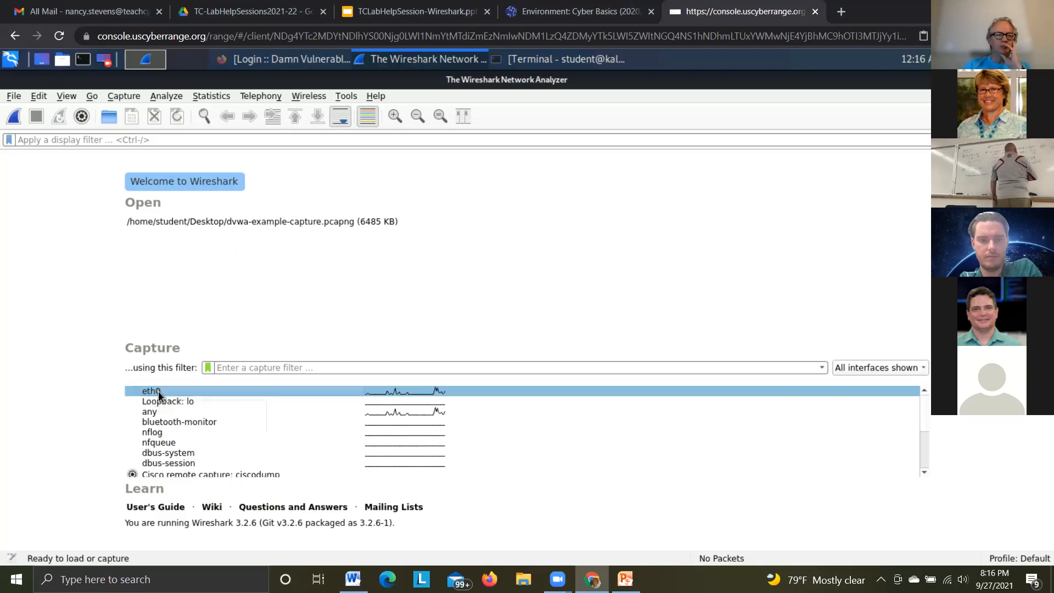
click(12, 119)
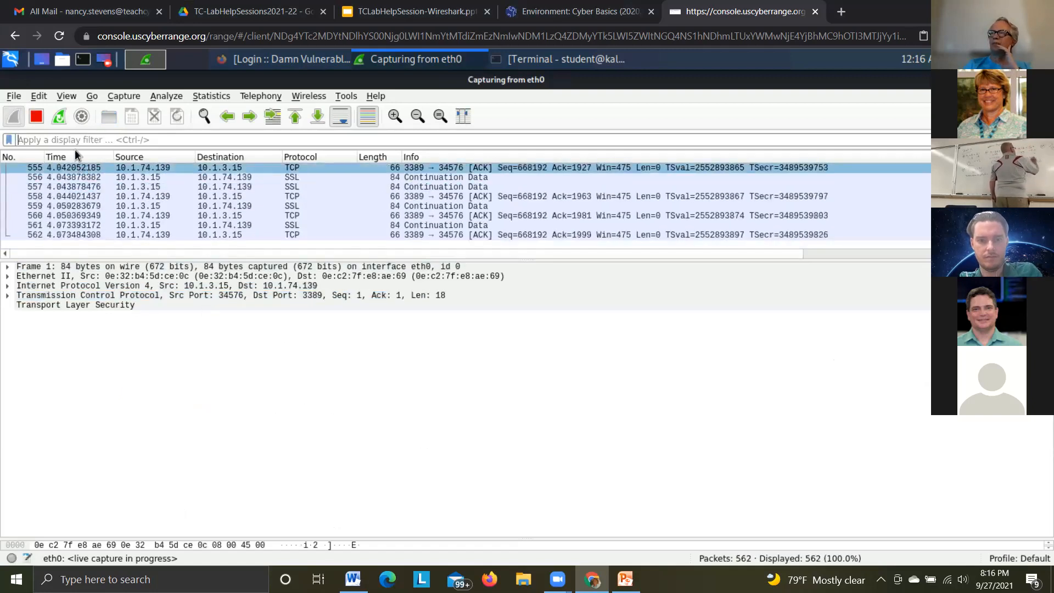
click(35, 116)
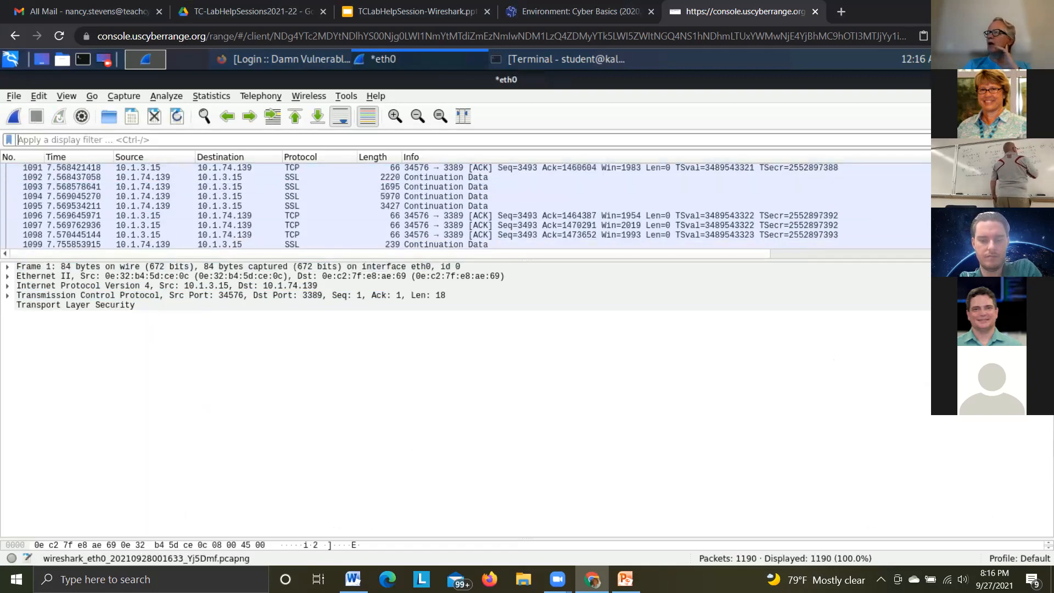
scroll(467, 206, up, 3)
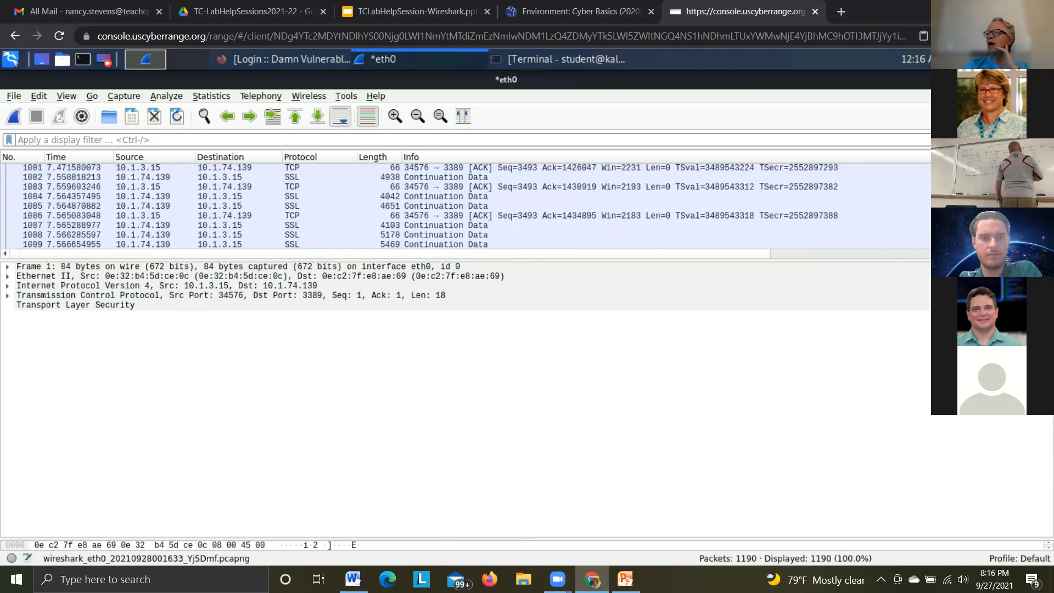
key(ctrl+Home)
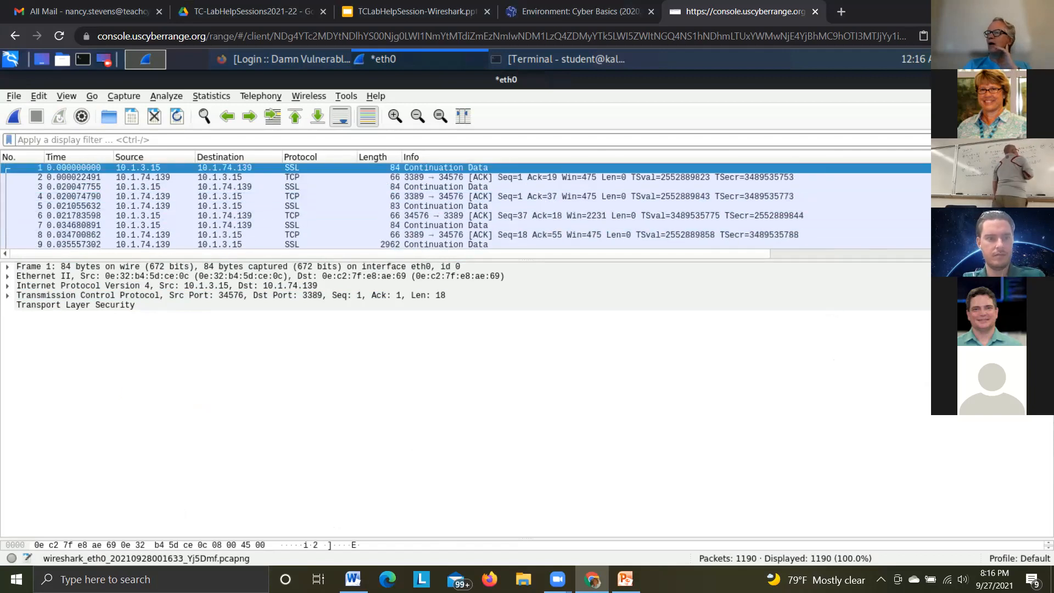
mouse_move(1049, 168)
mouse_down()
mouse_move(1049, 236)
mouse_move(1049, 168)
mouse_up()
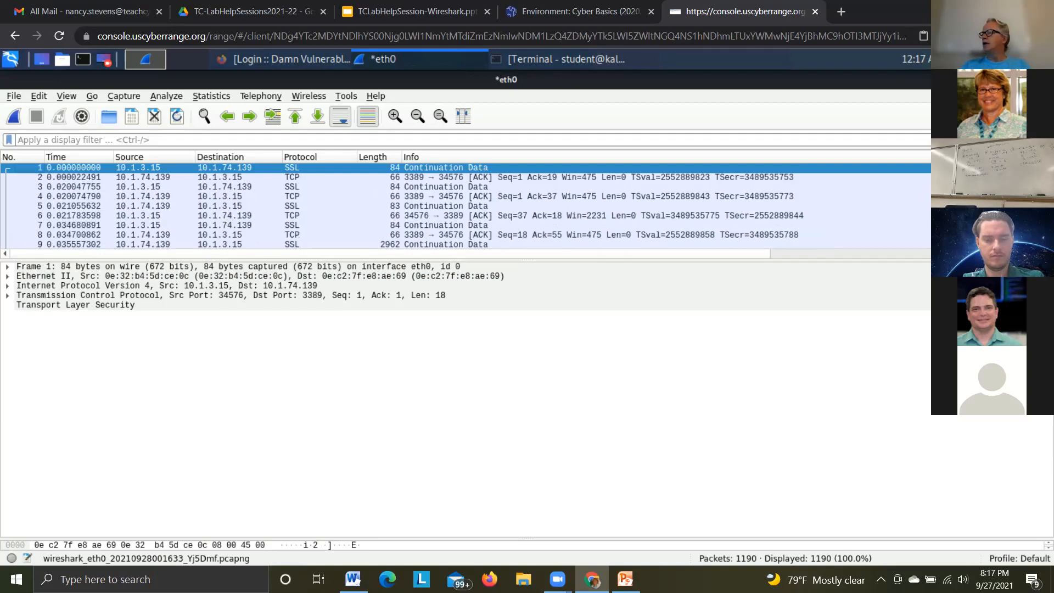
Switch to the PowerPoint presentation and look up the capture filter on the slide about filtering ssh and rdp traffic
key(alt+Tab)
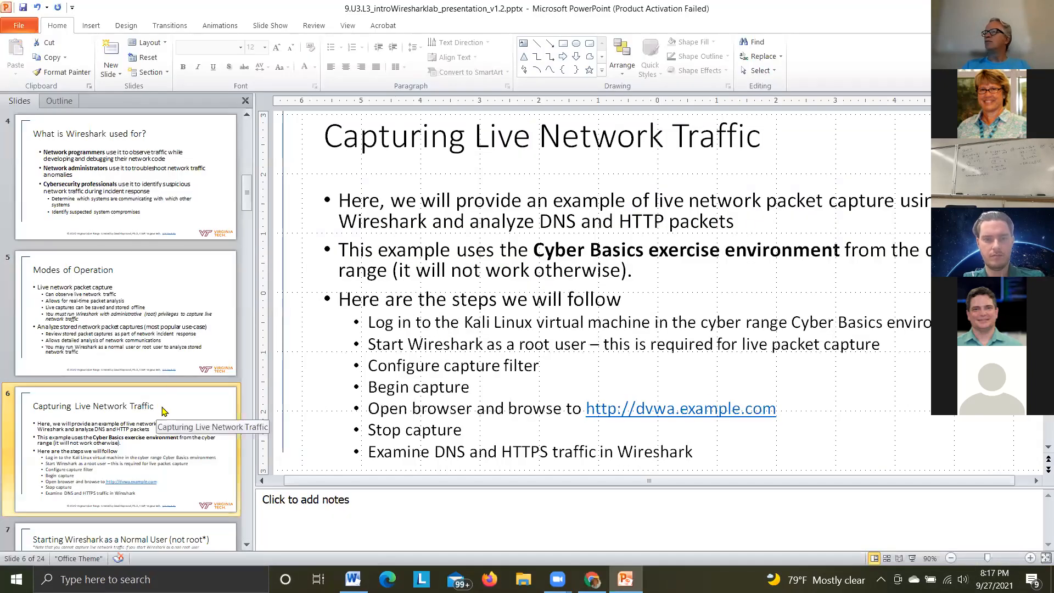
click(146, 334)
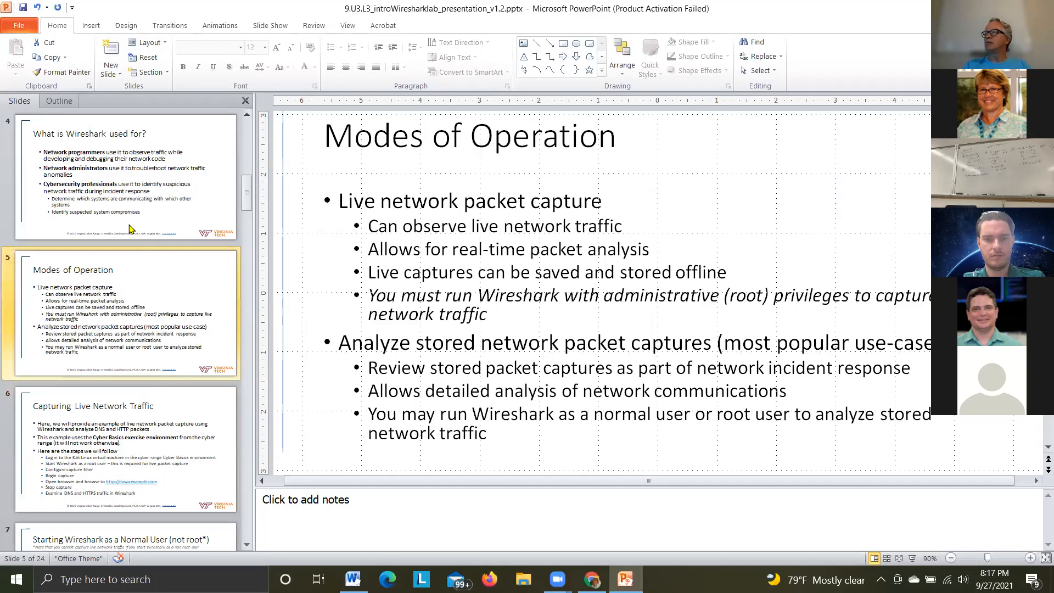
click(130, 229)
click(136, 288)
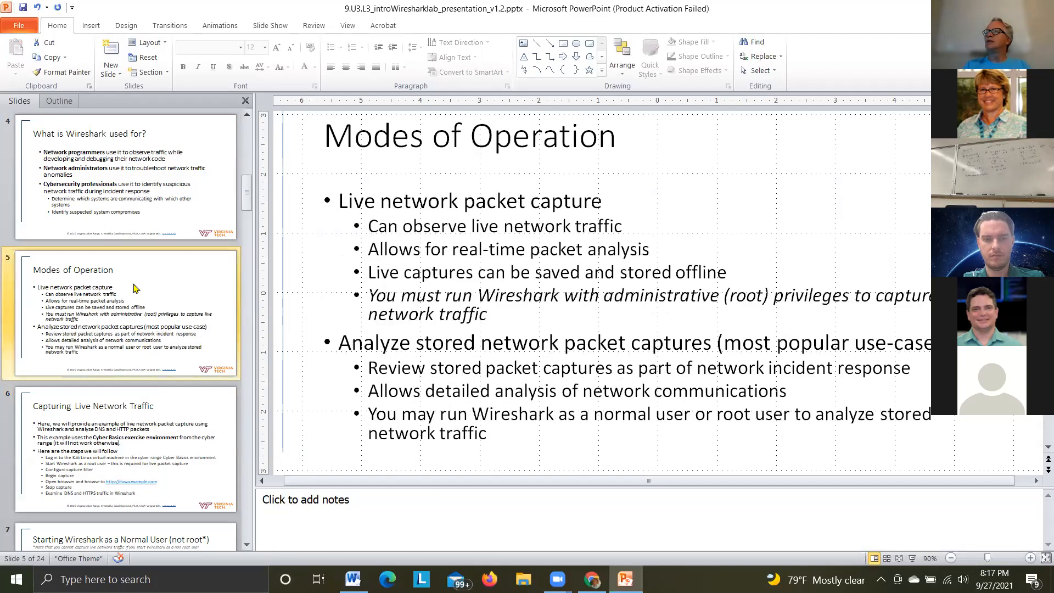
key(Down)
key(Down)
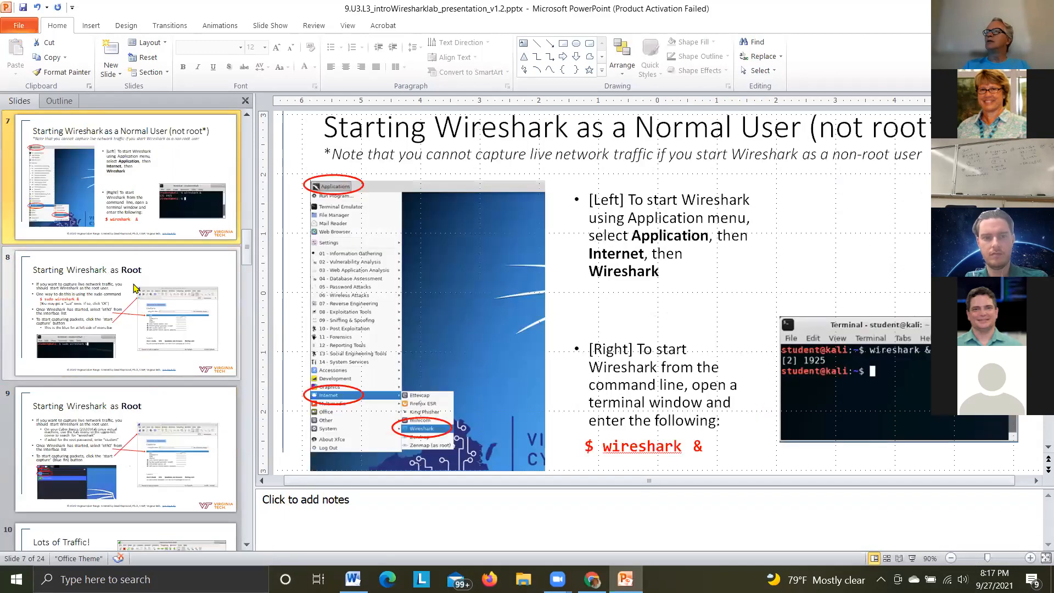
key(Down)
key(Down)
key(Down)
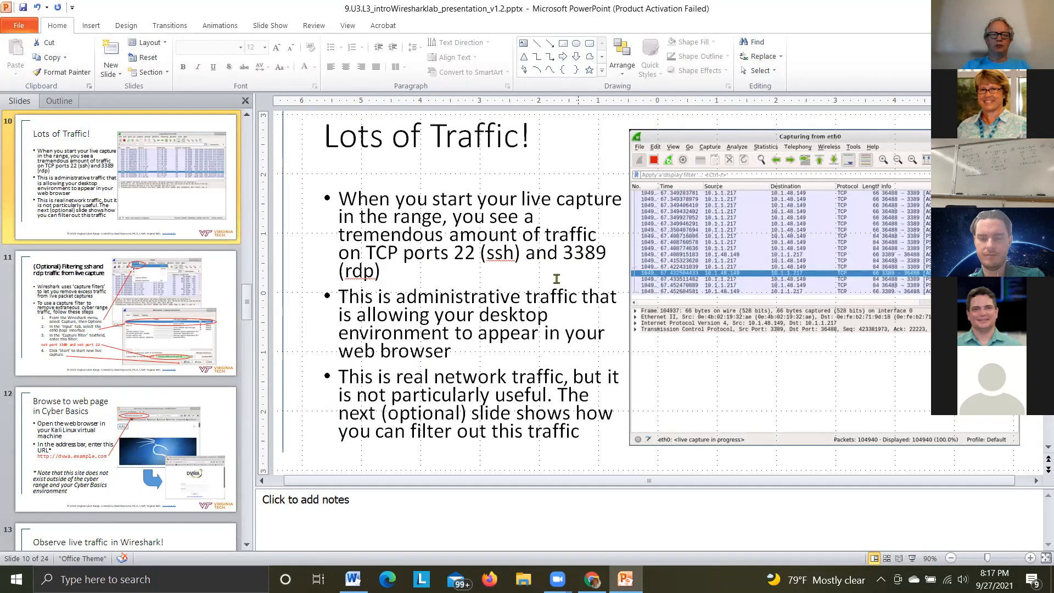
click(106, 297)
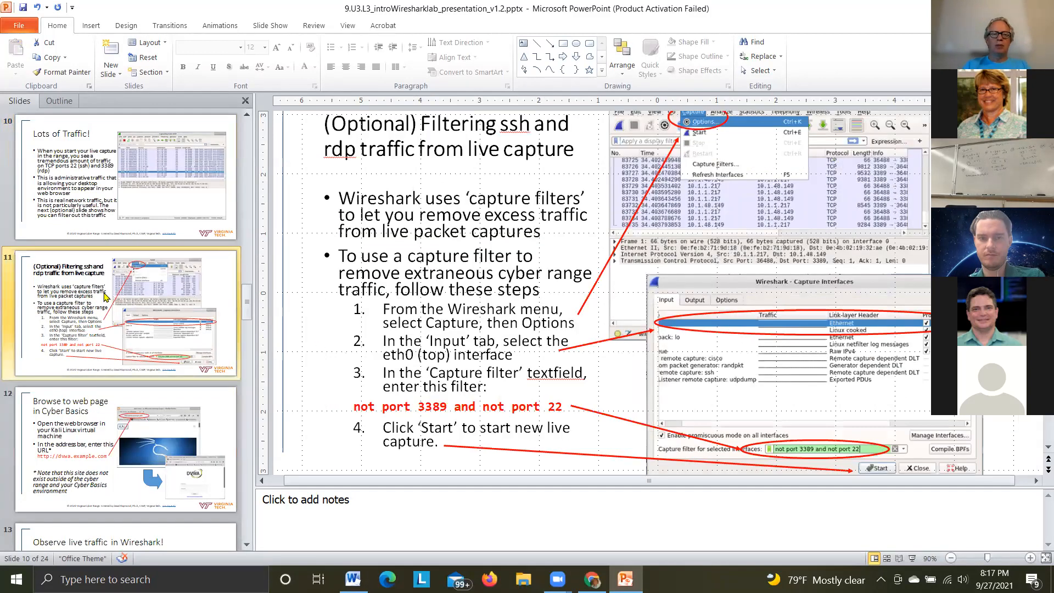
drag(385, 404, 559, 407)
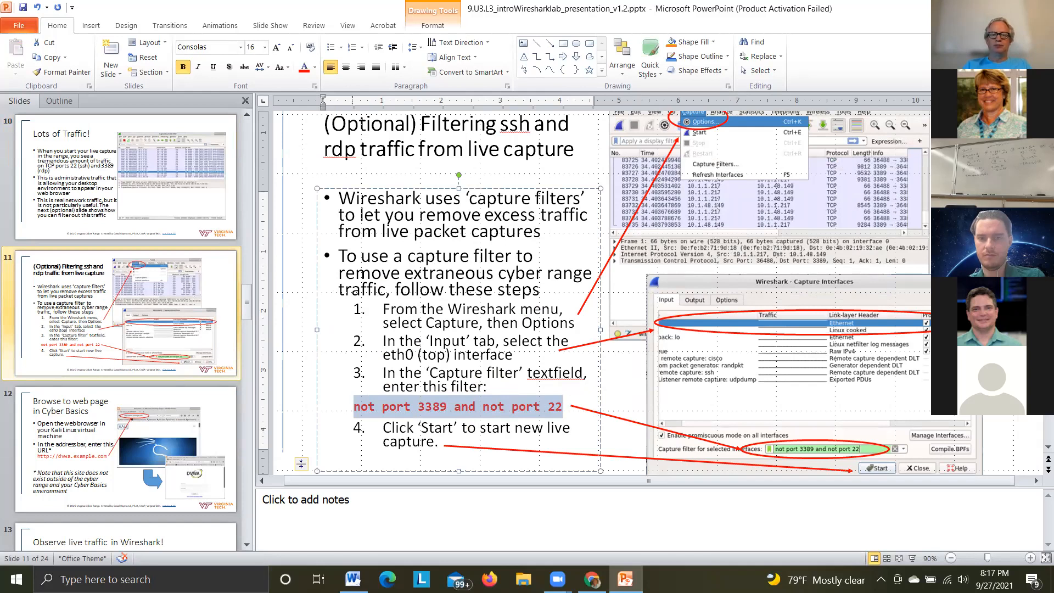
Back in Wireshark, start a new eth0 capture with the capture filter "not port 3389 and not port 22", discarding the unsaved packets
key(alt+Tab)
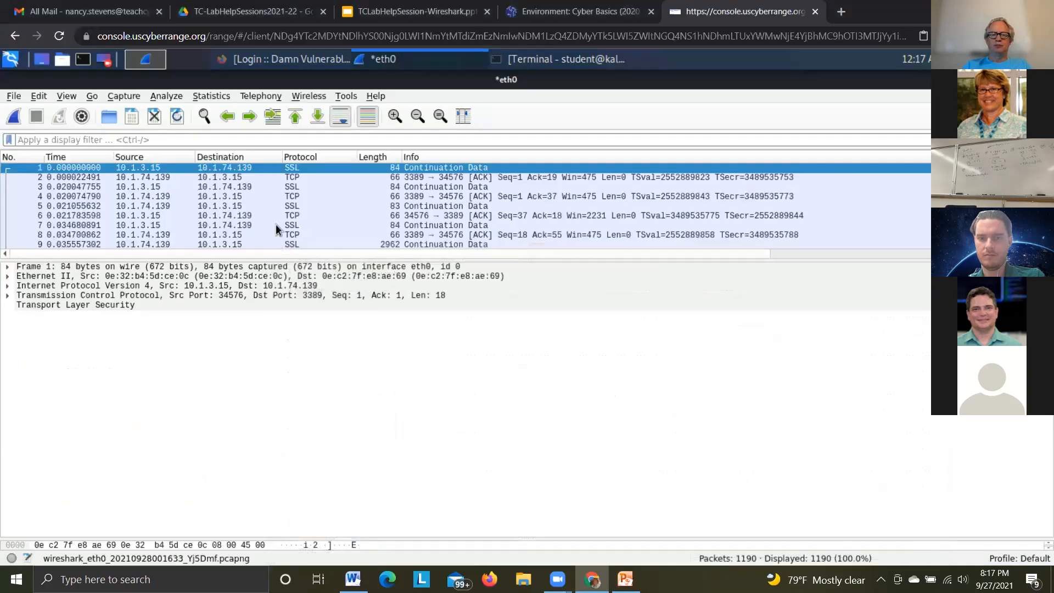
click(122, 97)
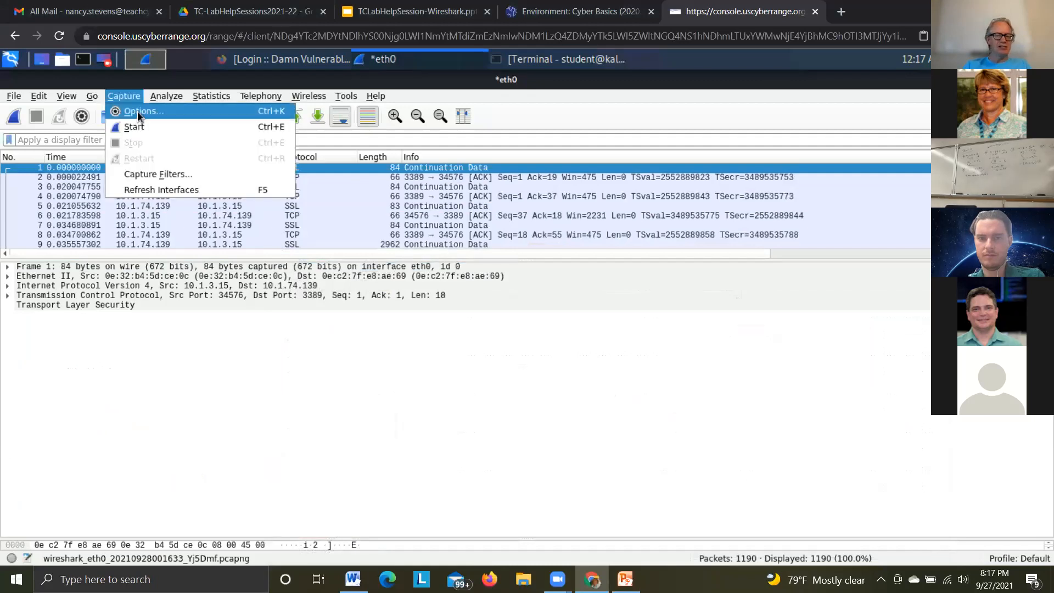
click(137, 112)
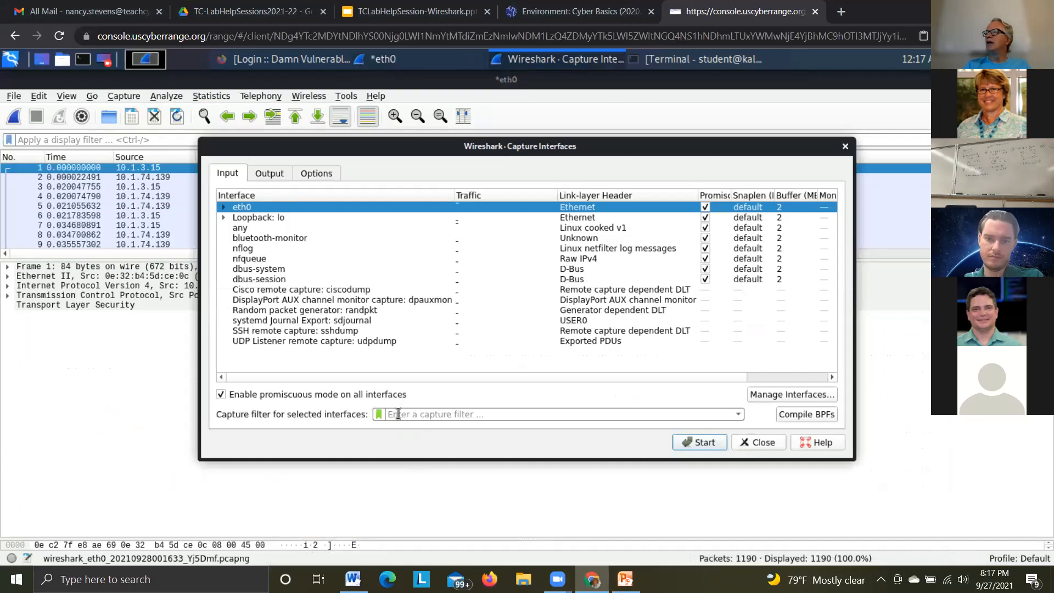
text(not)
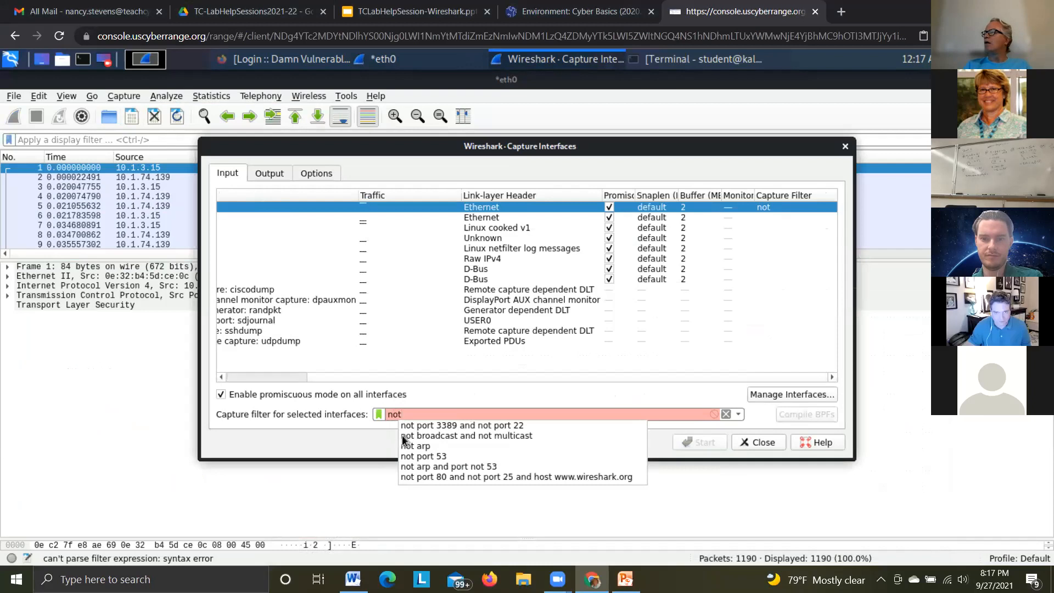
click(436, 425)
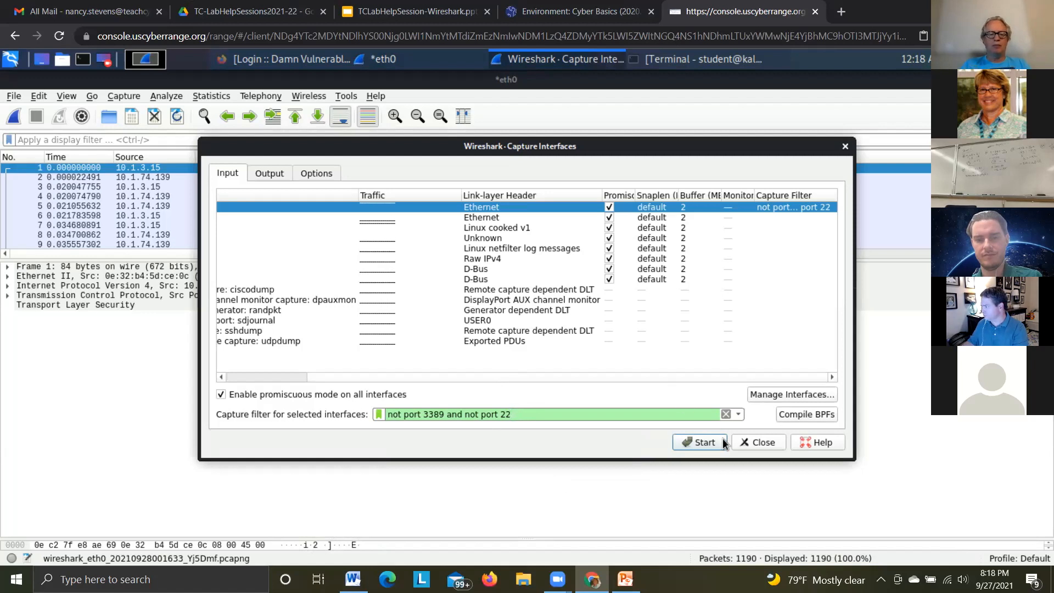
click(703, 442)
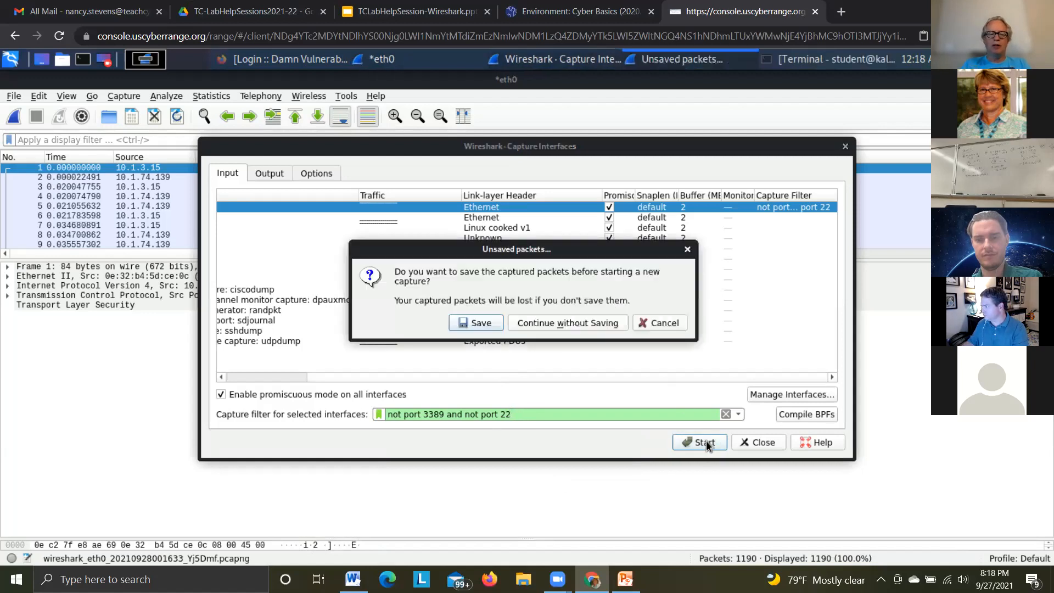
click(573, 322)
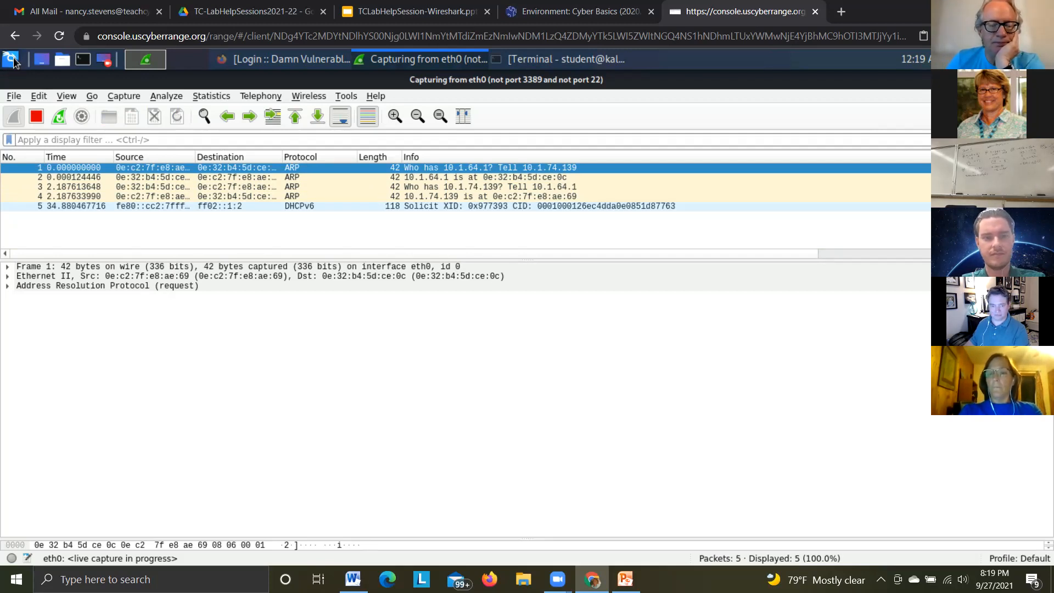
Open Firefox ESR in the Kali machine and browse to dvwa.example.com while the capture runs
click(11, 59)
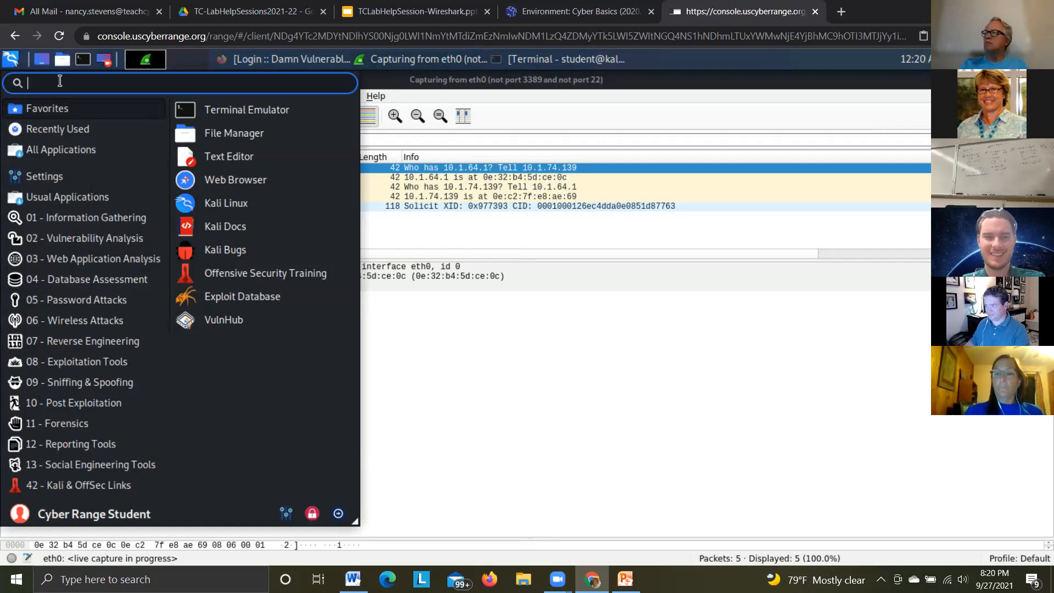
text(fire)
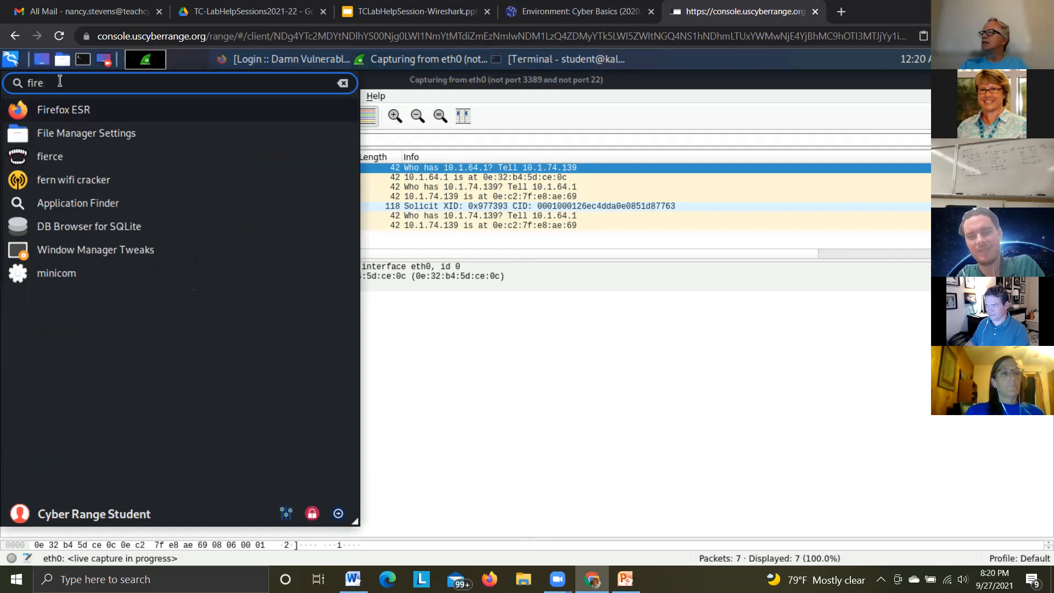
click(80, 112)
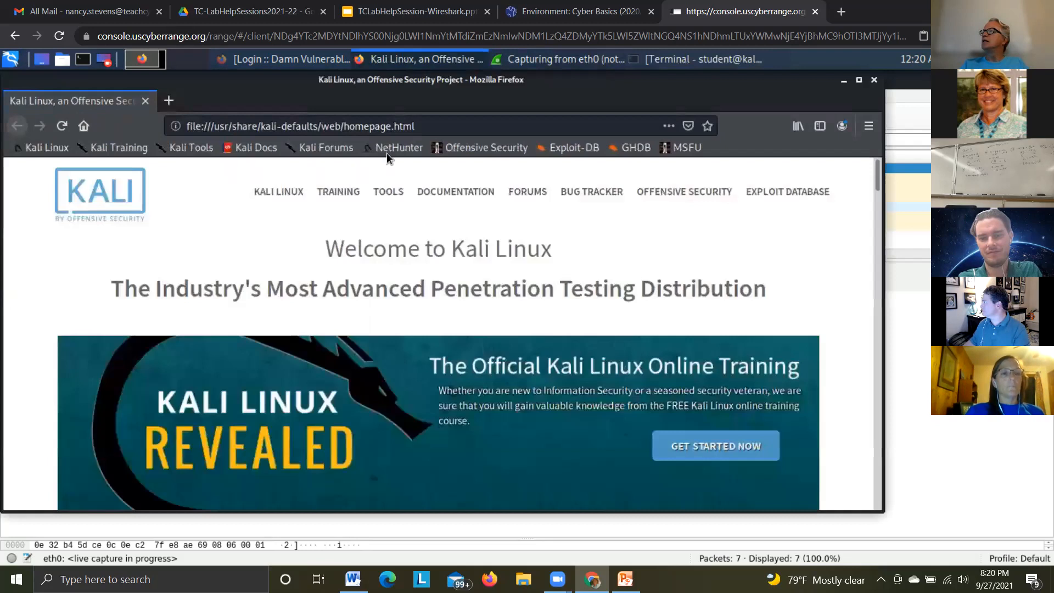
click(438, 124)
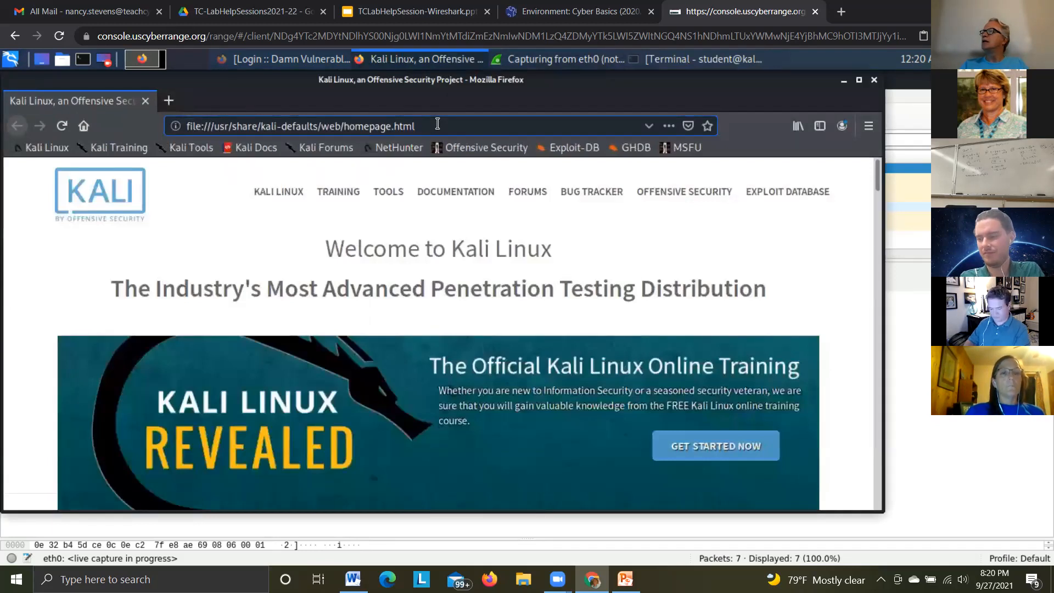
drag(447, 125, 179, 124)
text(dvwa)
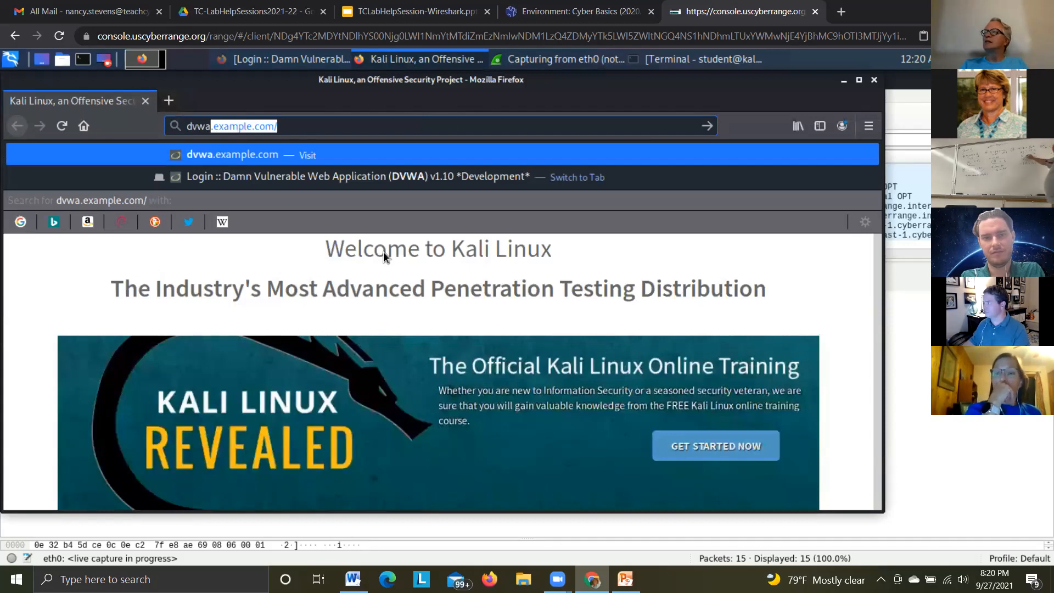
key(Return)
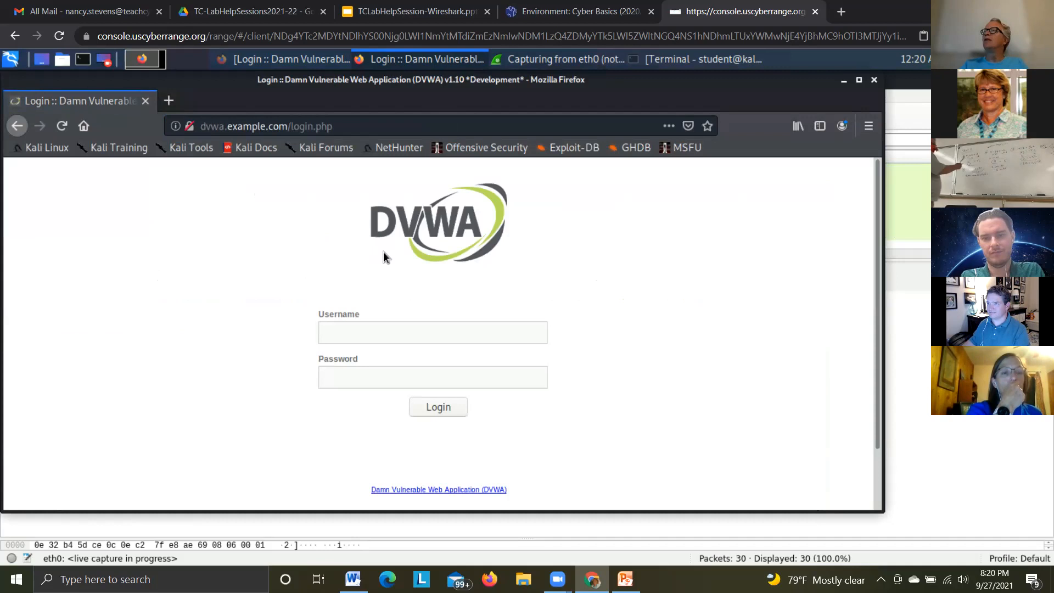
Minimize Firefox, stop the running eth0 capture in Wireshark and enlarge the packet list to show nearly all captured packets
click(844, 80)
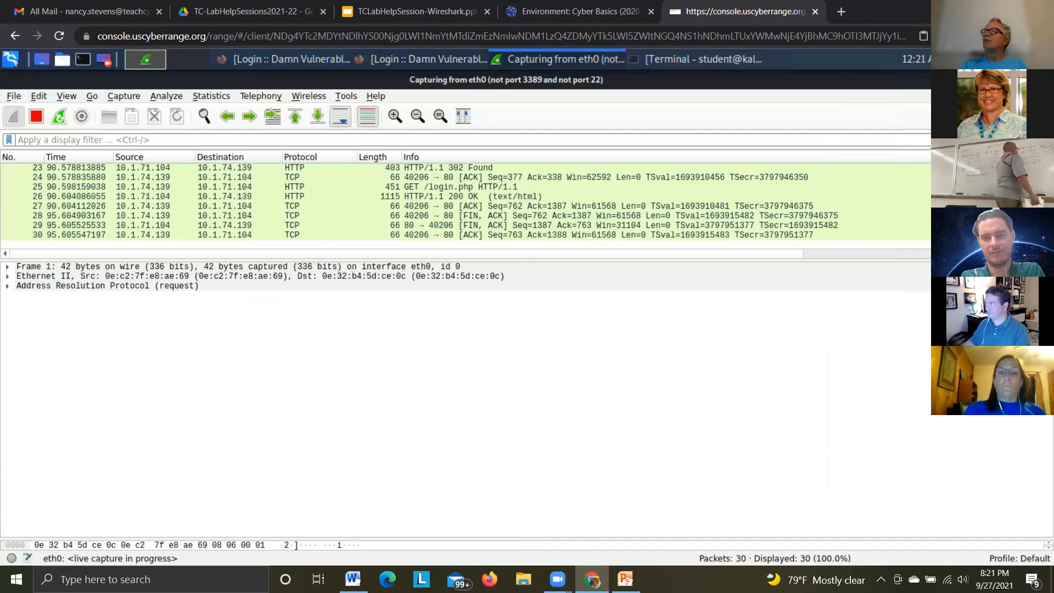
scroll(466, 206, up, 8)
scroll(466, 206, down, 7)
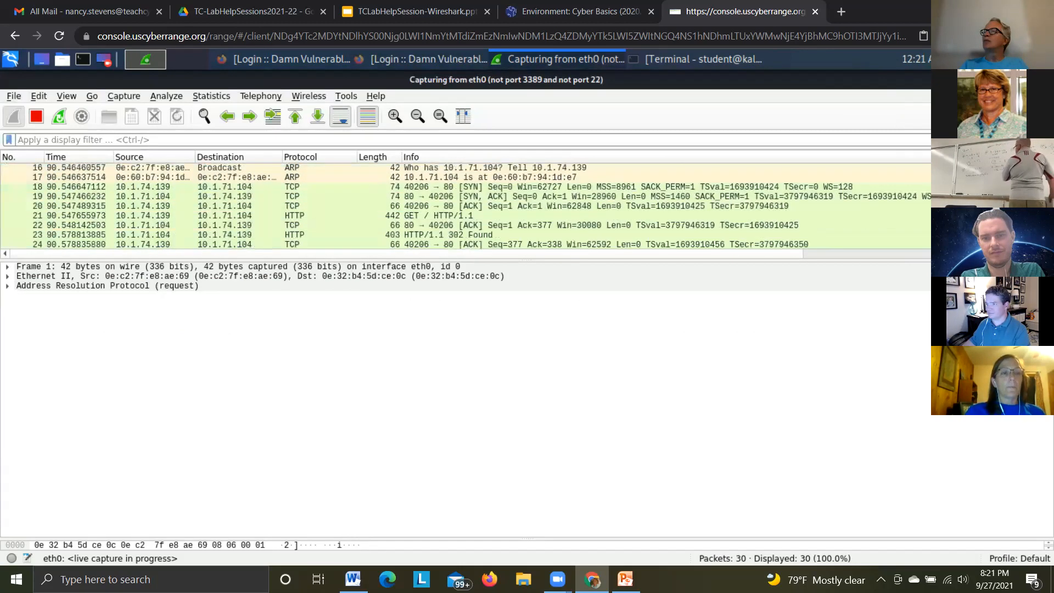
click(35, 116)
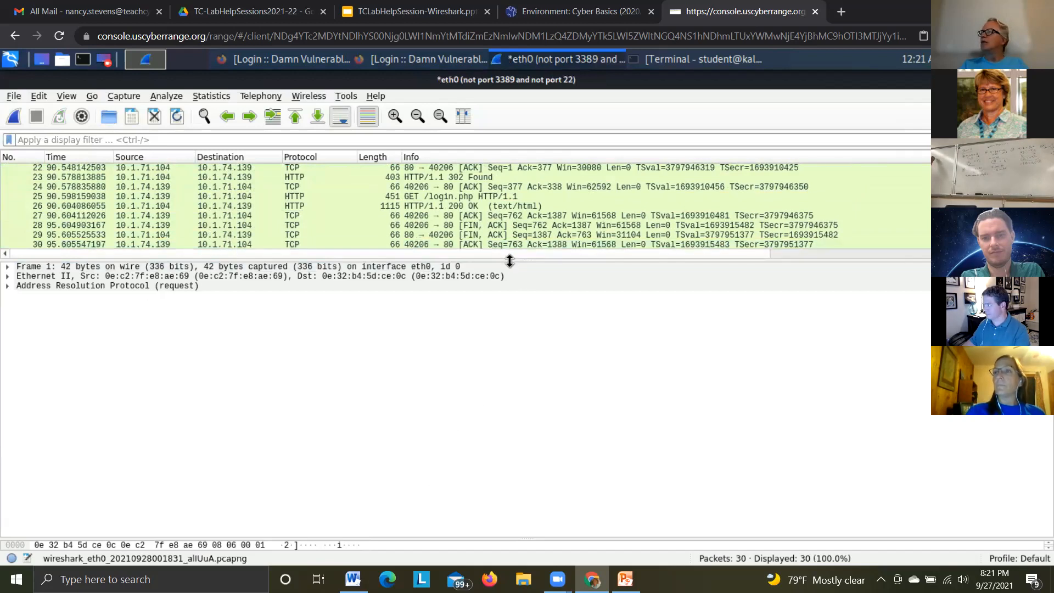
drag(517, 304, 519, 457)
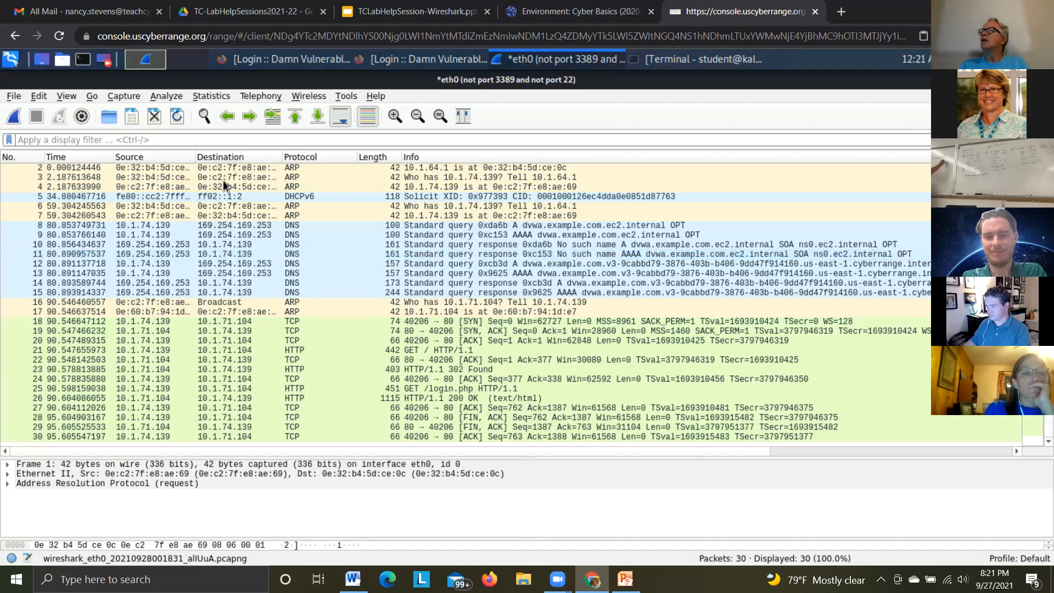
click(296, 201)
drag(297, 302, 381, 412)
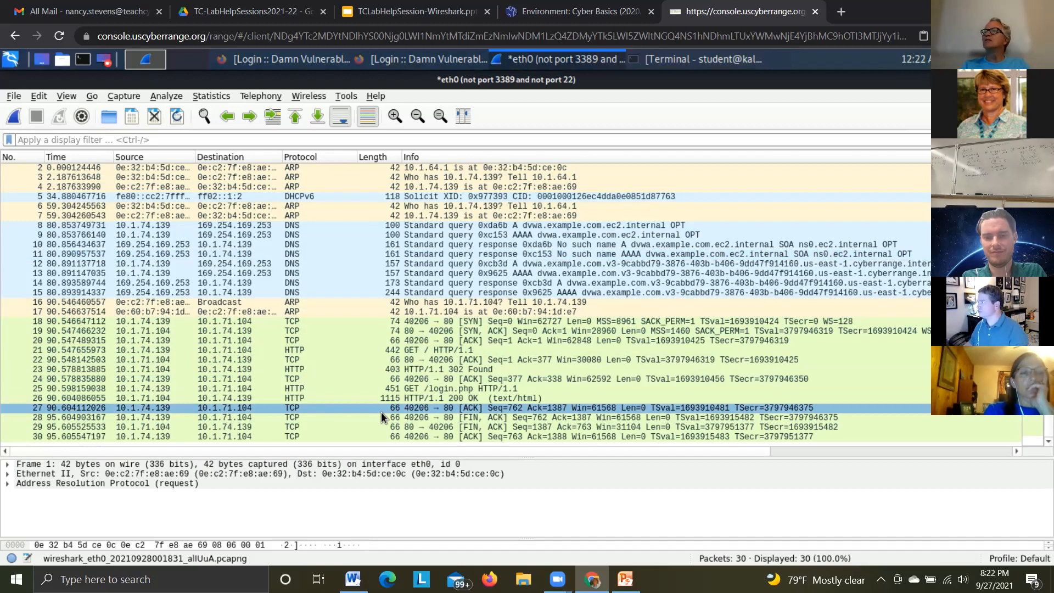
click(465, 178)
click(420, 168)
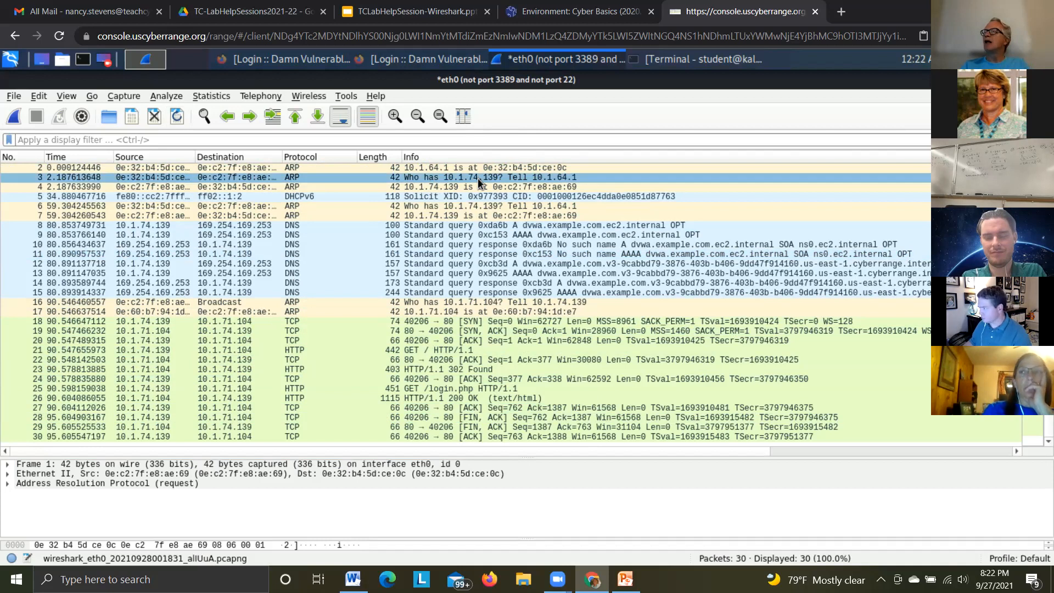
Run ifconfig in a new Kali terminal and highlight the eth0 ether address, then minimize the terminal to return to Wireshark
click(83, 61)
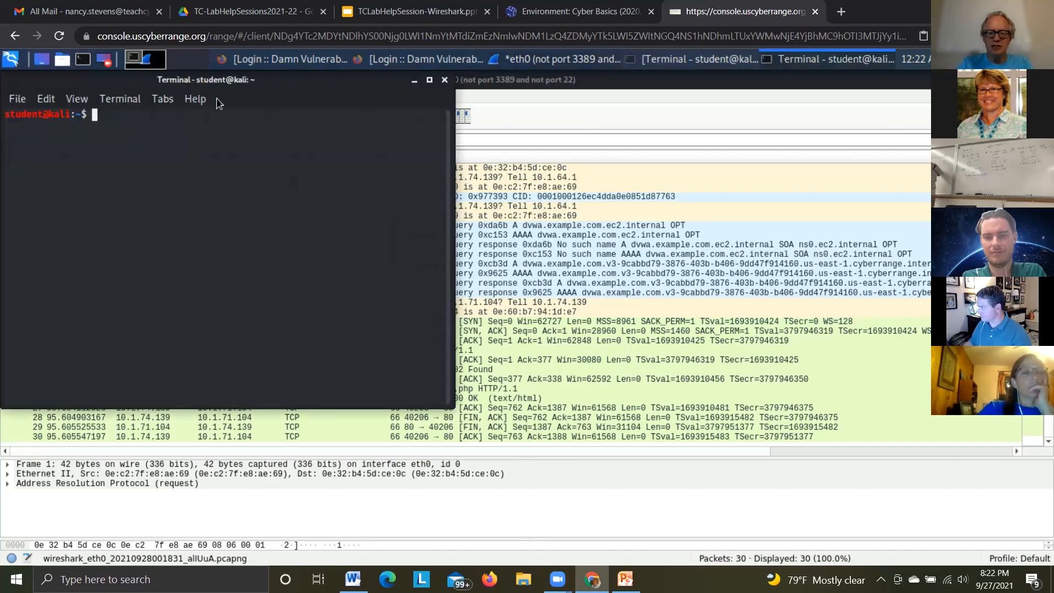
text(ifconfig)
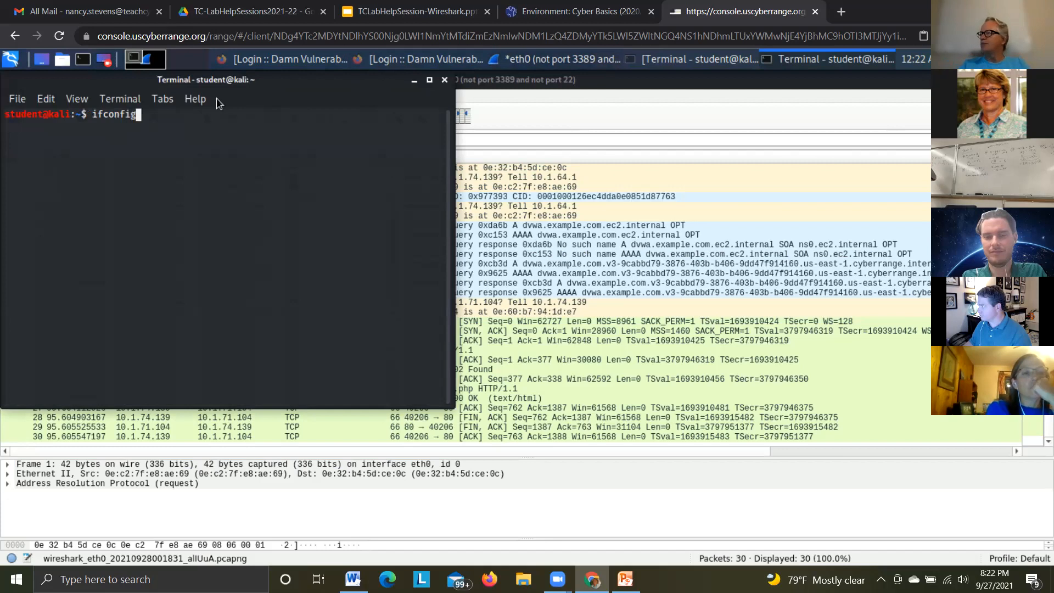
key(Return)
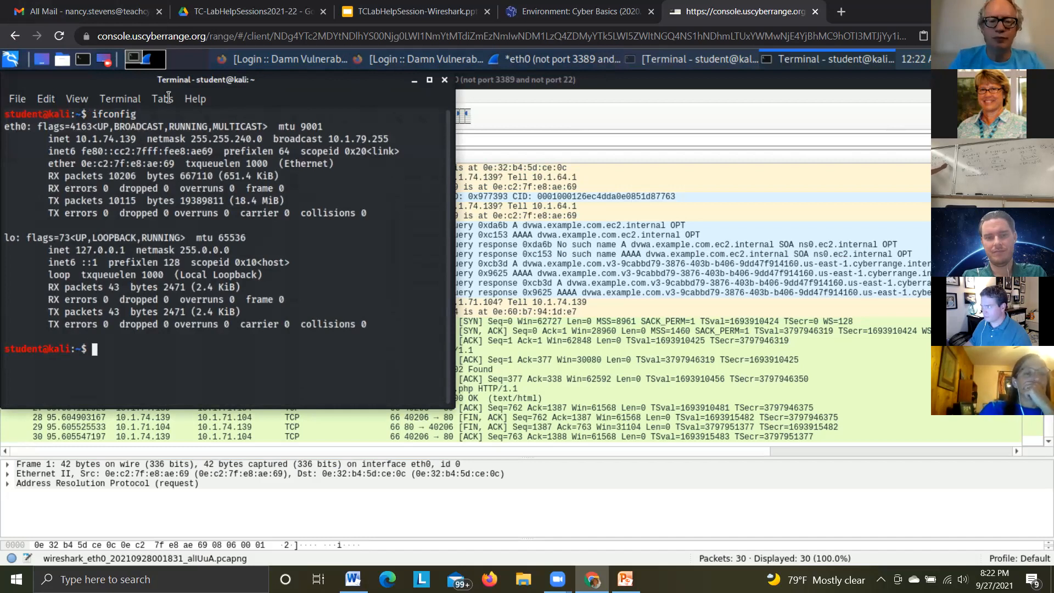
drag(326, 101, 395, 164)
drag(176, 238, 270, 237)
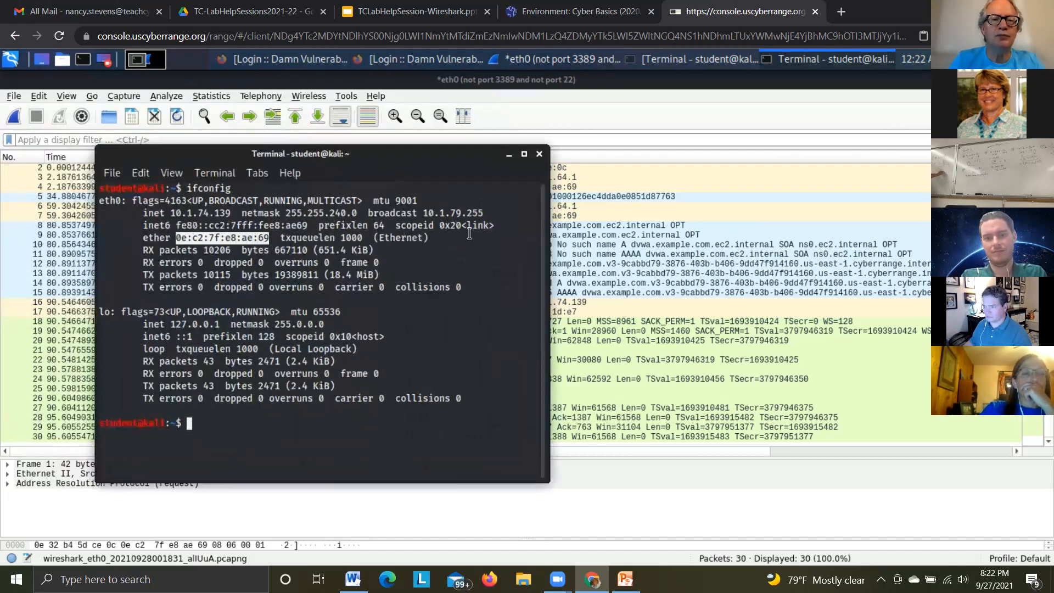
click(509, 155)
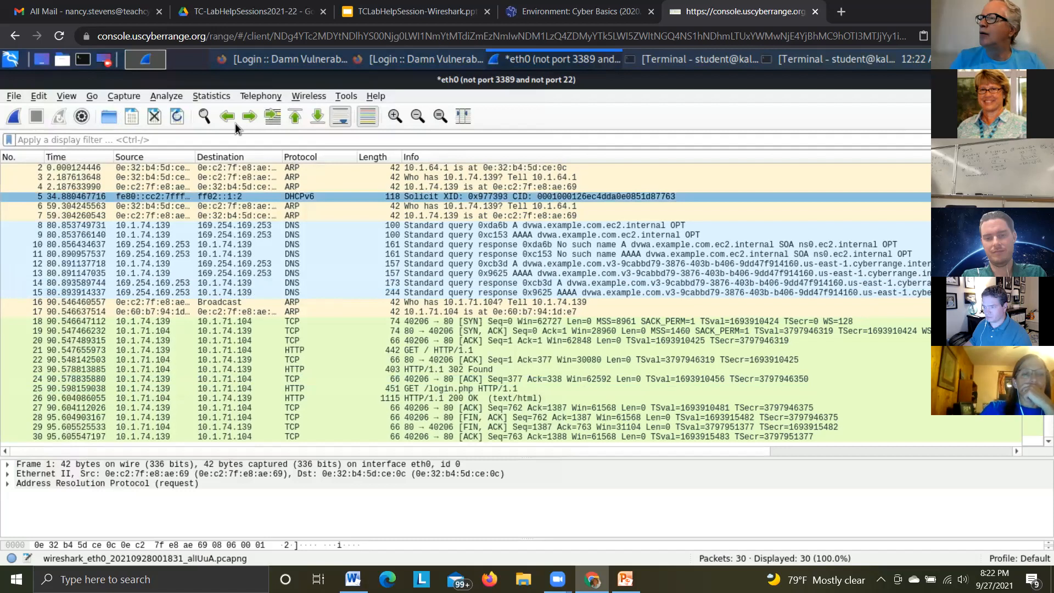
Apply the display filter udp.port==53 to the captured packets
click(88, 134)
text(udp.port)
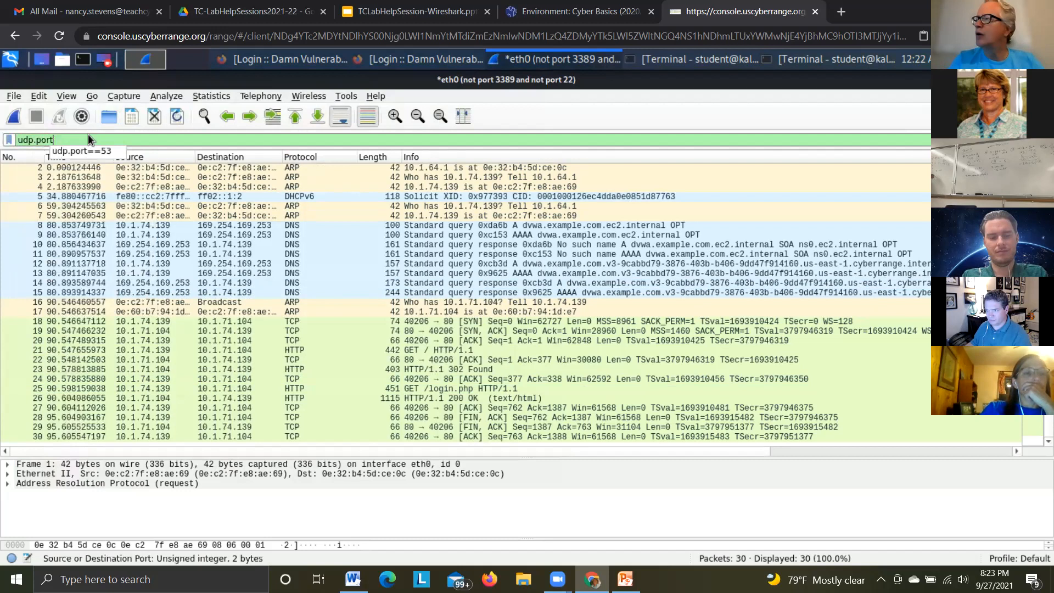
text(==53)
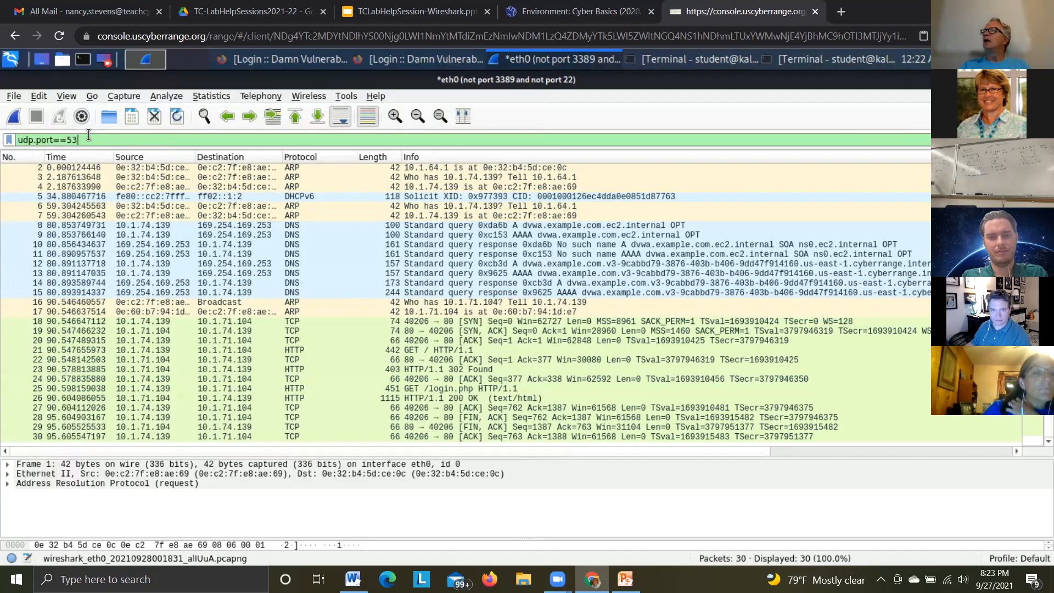
key(Return)
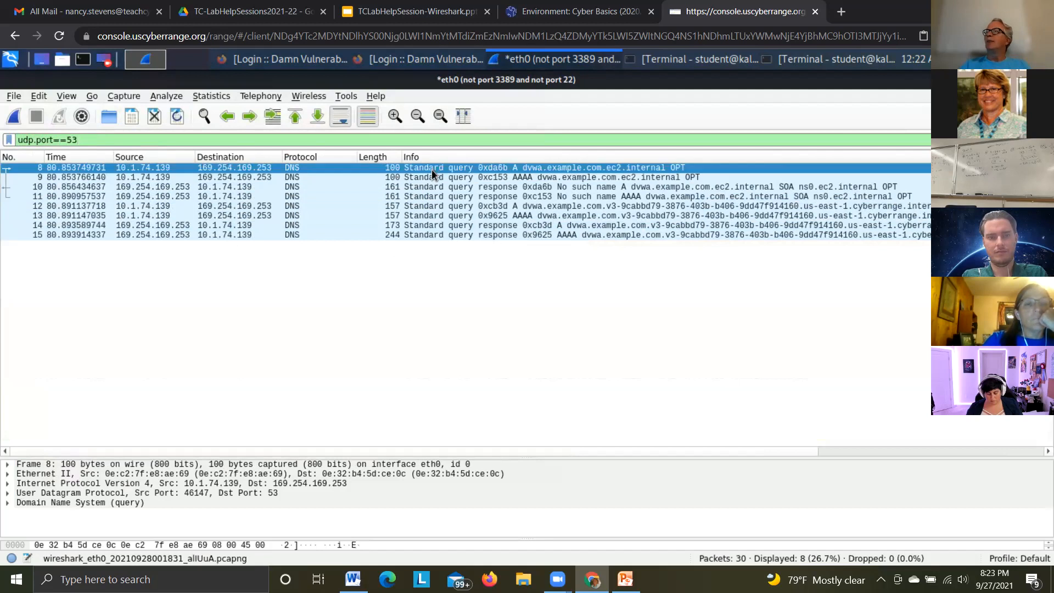
Select DNS response packet 10, enlarge the packet details area and expand its Domain Name System section and Queries
click(417, 178)
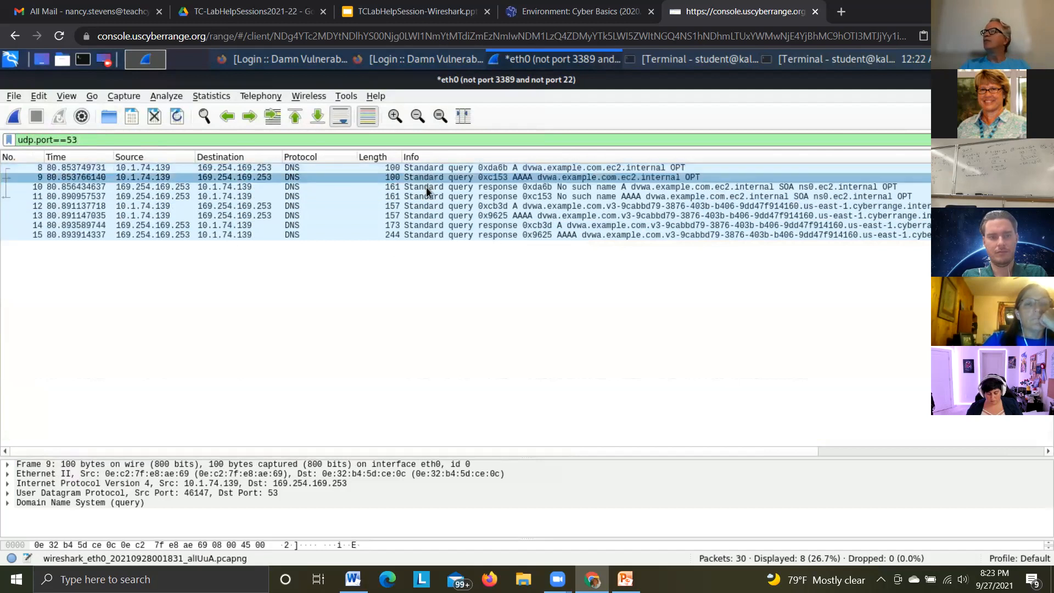
click(482, 188)
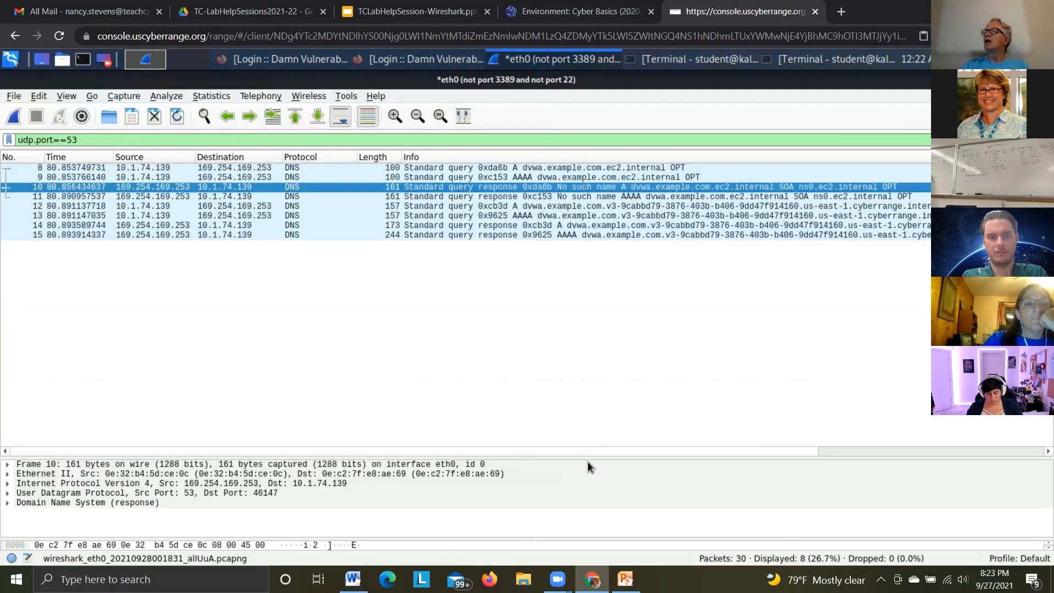
drag(587, 457, 571, 305)
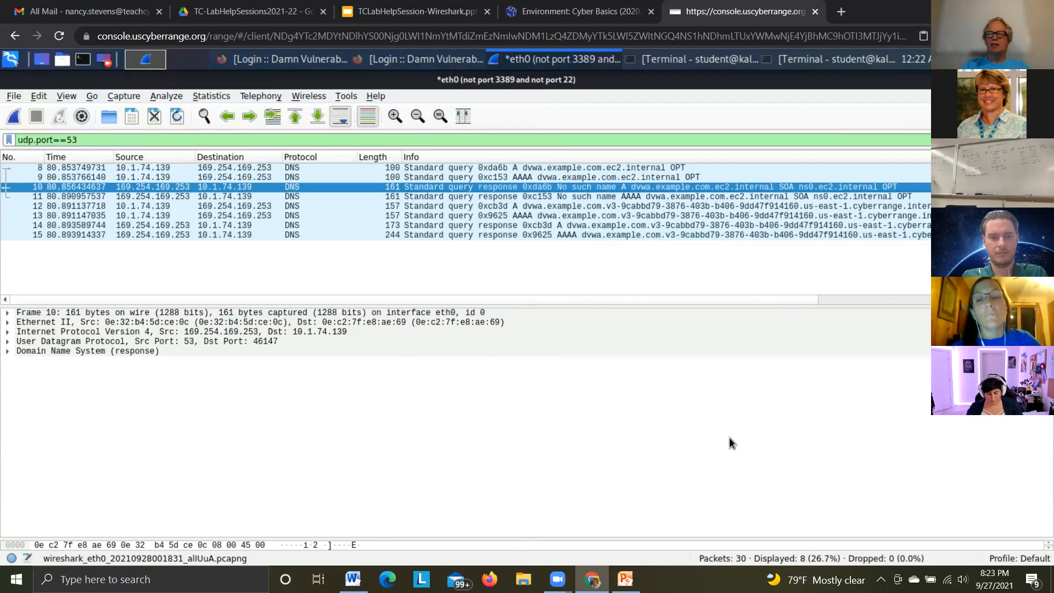
click(22, 352)
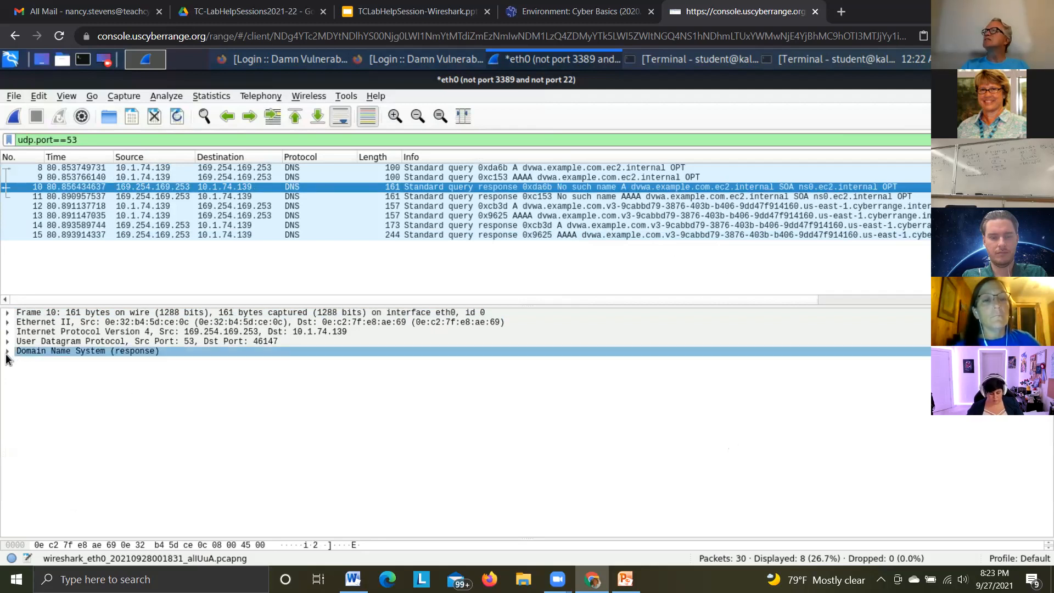
click(8, 352)
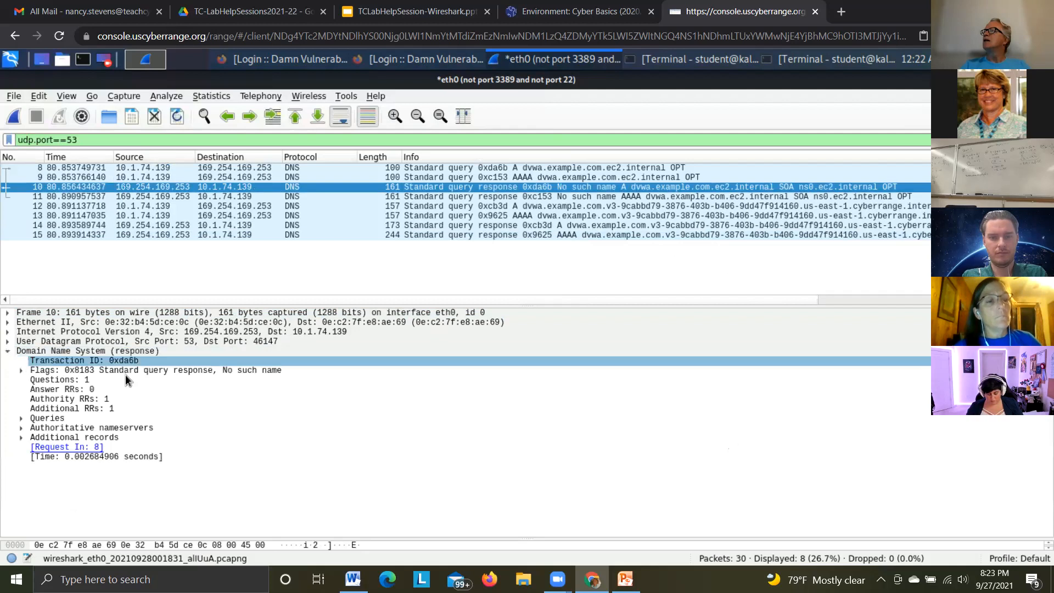
click(21, 419)
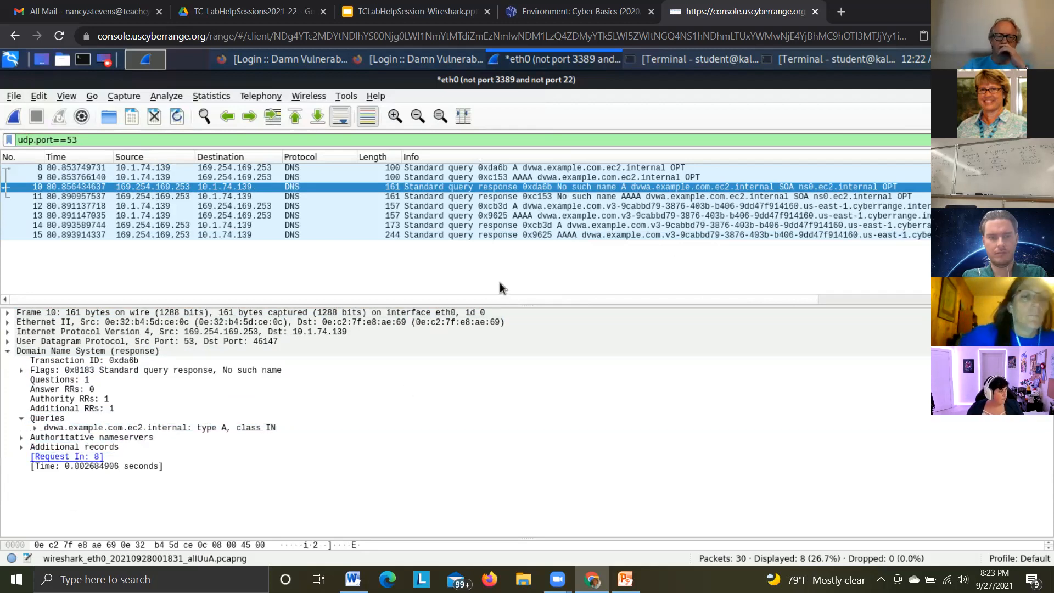
Examine the DNS details of packets 11 to 15, comparing the A and AAAA queries with their responses
click(499, 196)
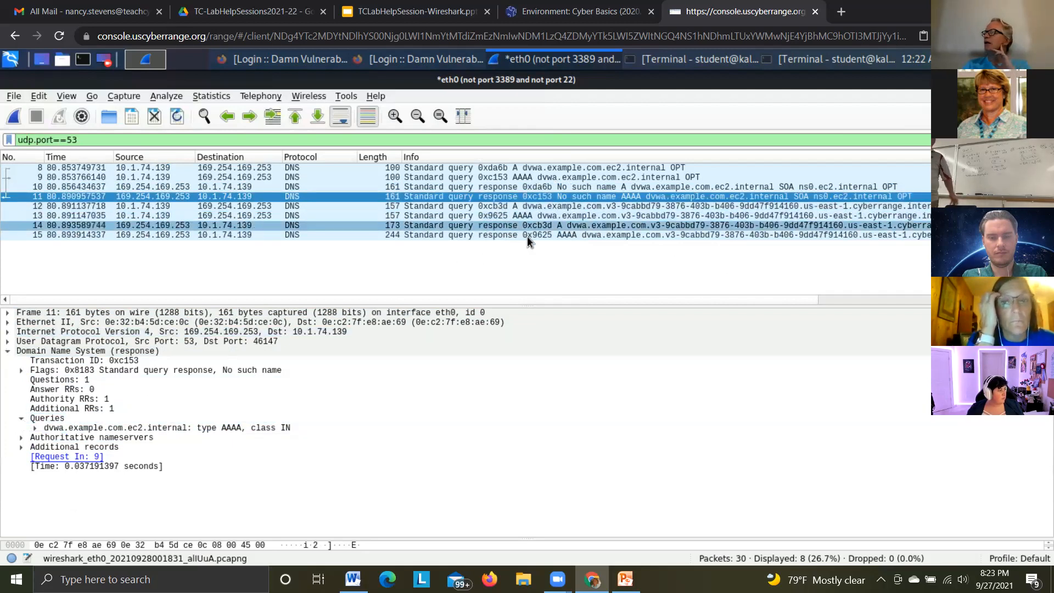
click(493, 226)
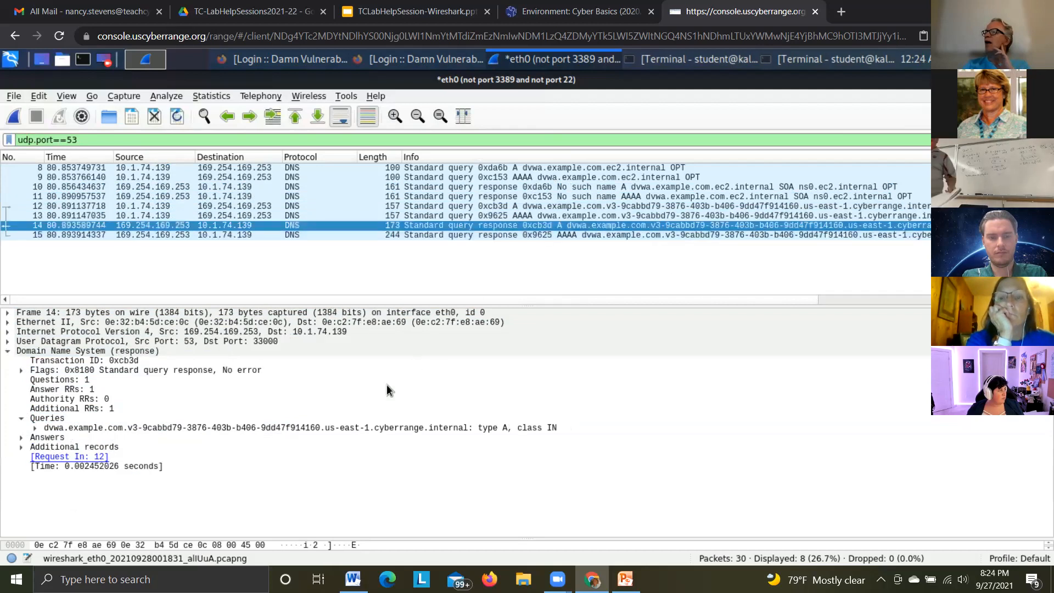
click(343, 429)
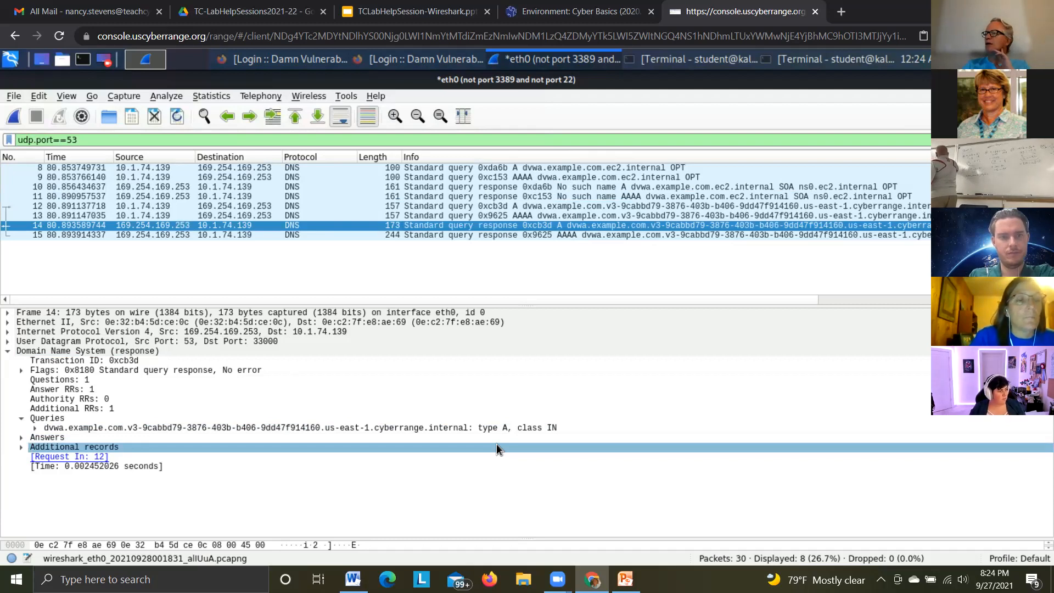
click(459, 235)
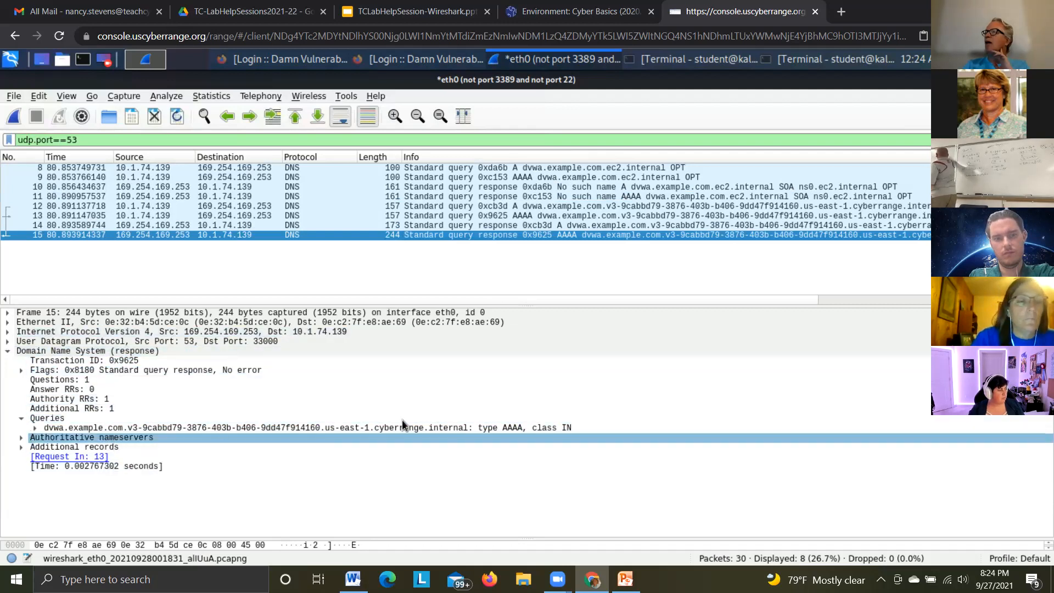
click(499, 226)
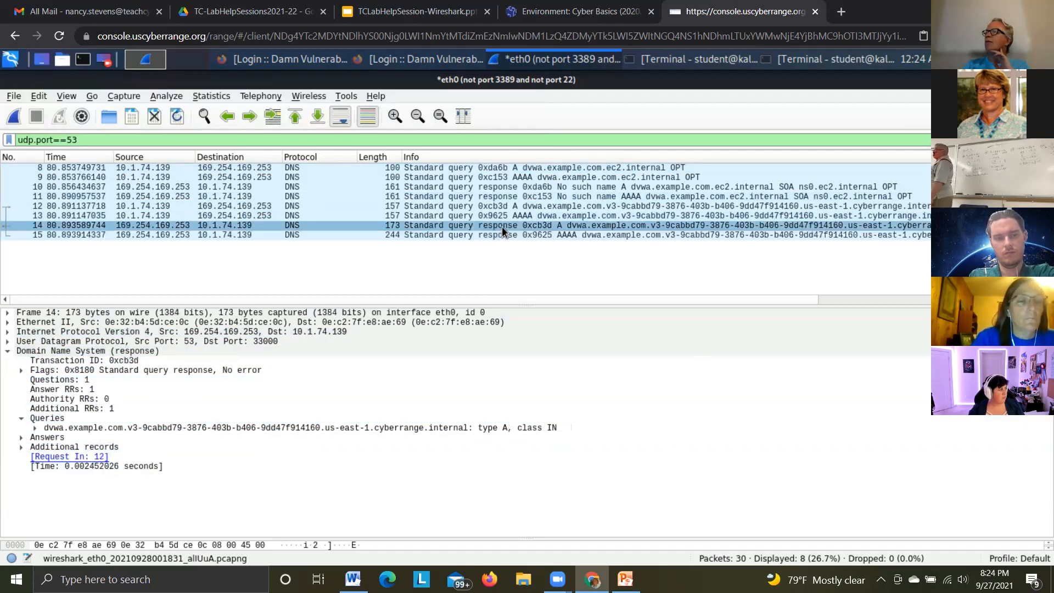
click(506, 217)
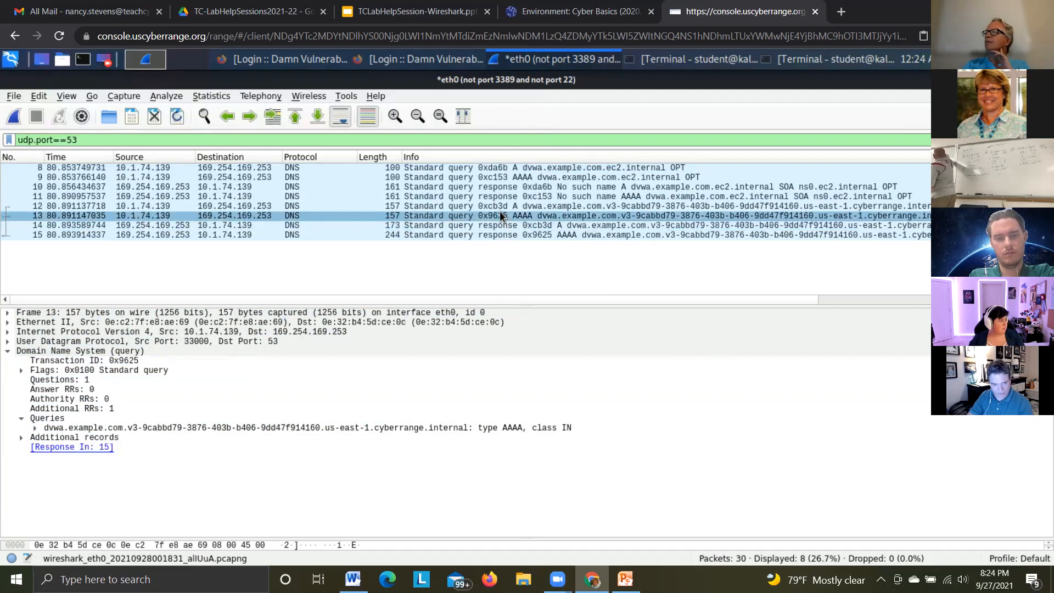
click(498, 208)
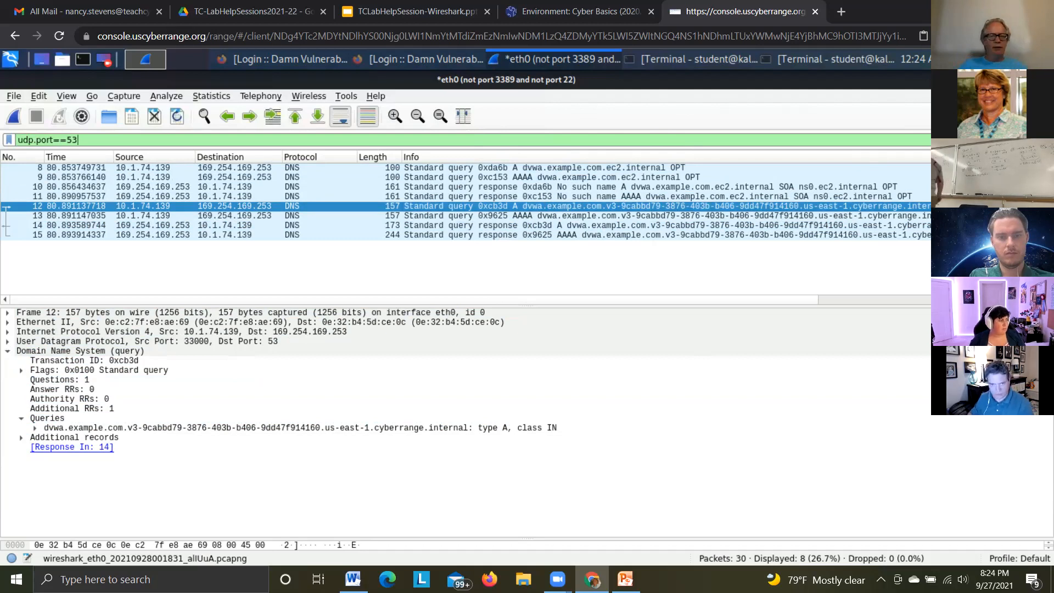
Replace the display filter with tcp.port==80 and enlarge the packet list area
click(1003, 140)
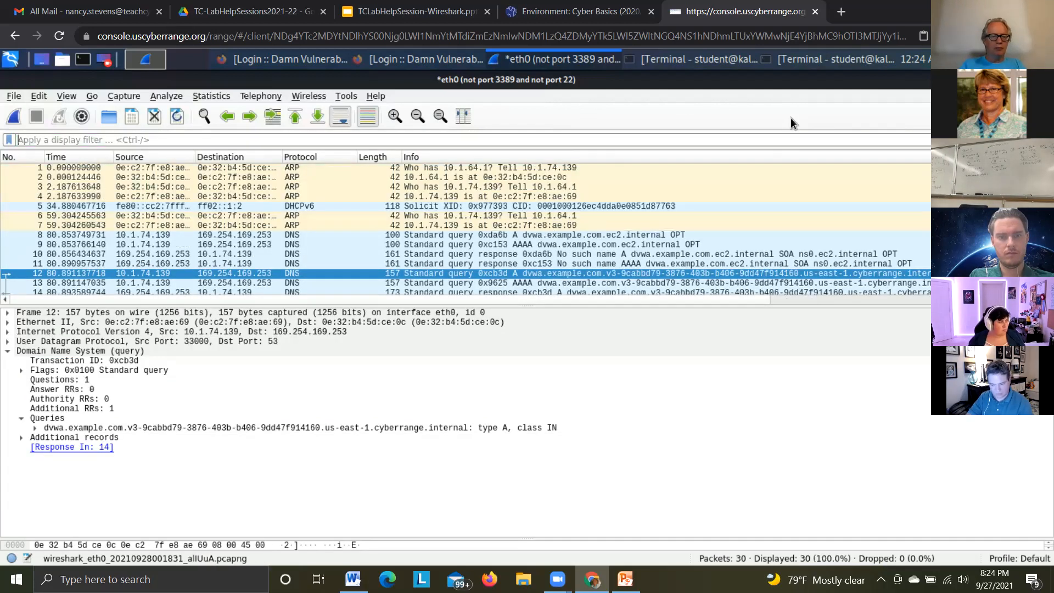
click(301, 142)
text(tcp.)
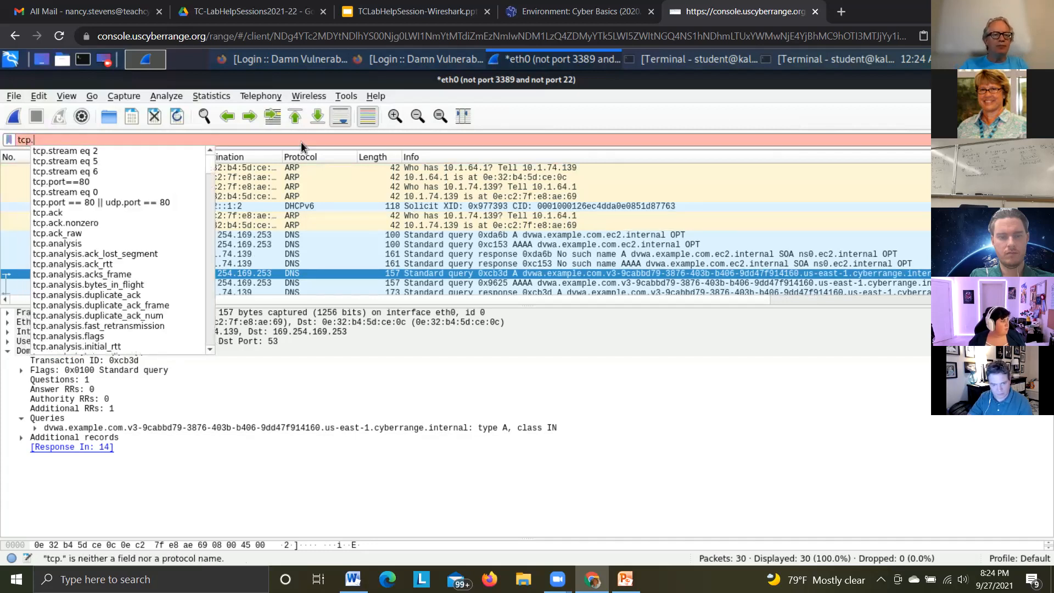
text(port)
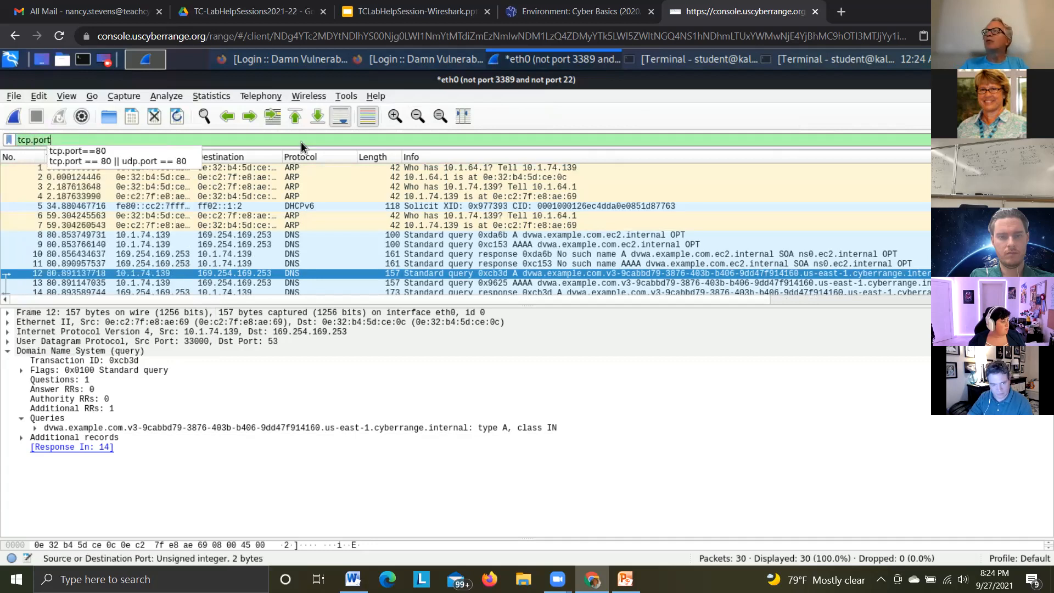
text(==)
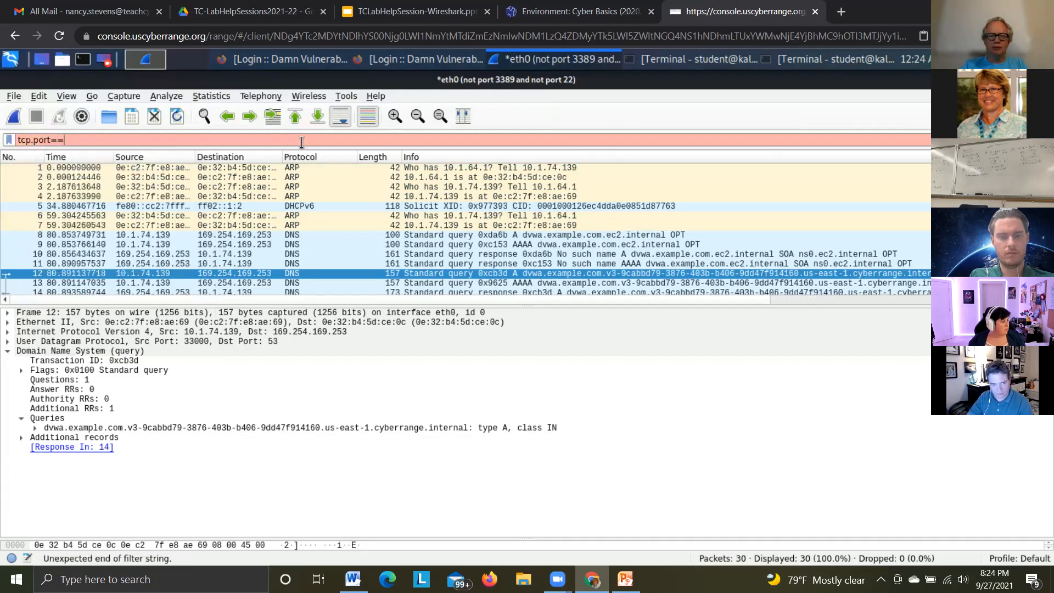
text(80)
key(Return)
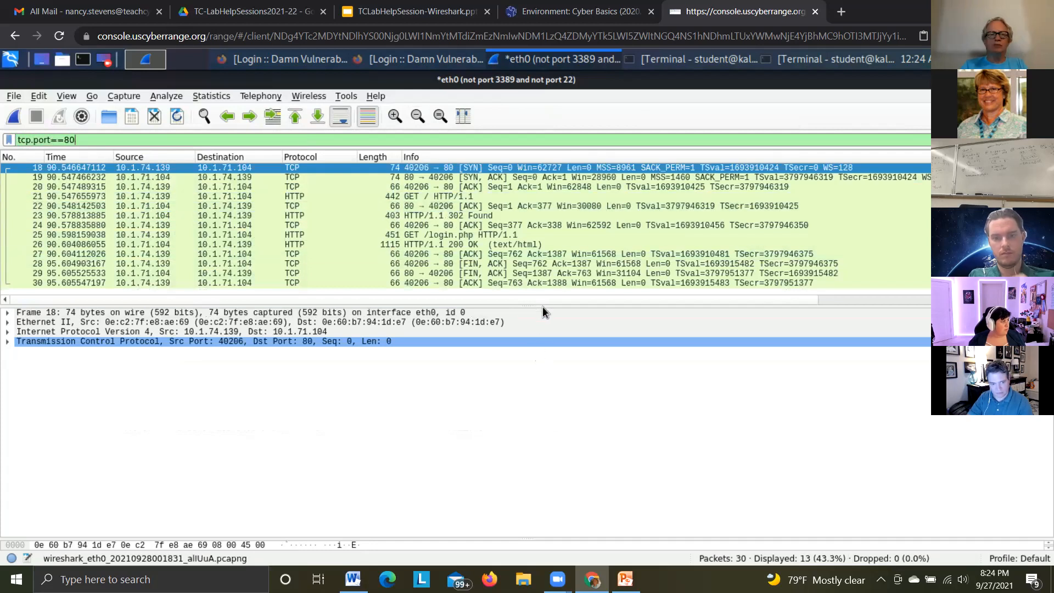
drag(542, 306, 568, 392)
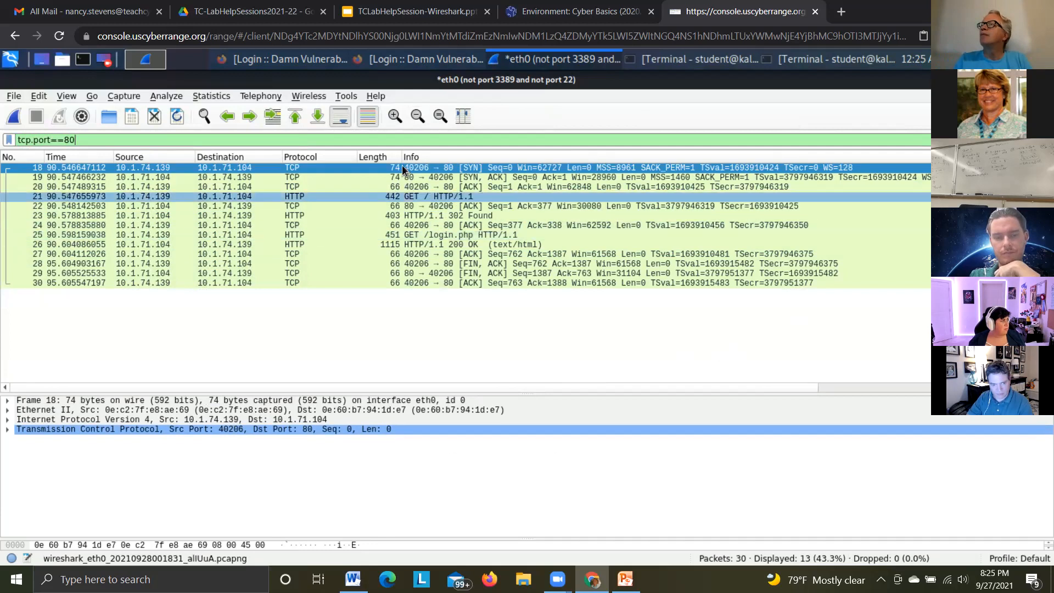
Follow the TCP stream of the HTTP GET request in packet 21
click(411, 198)
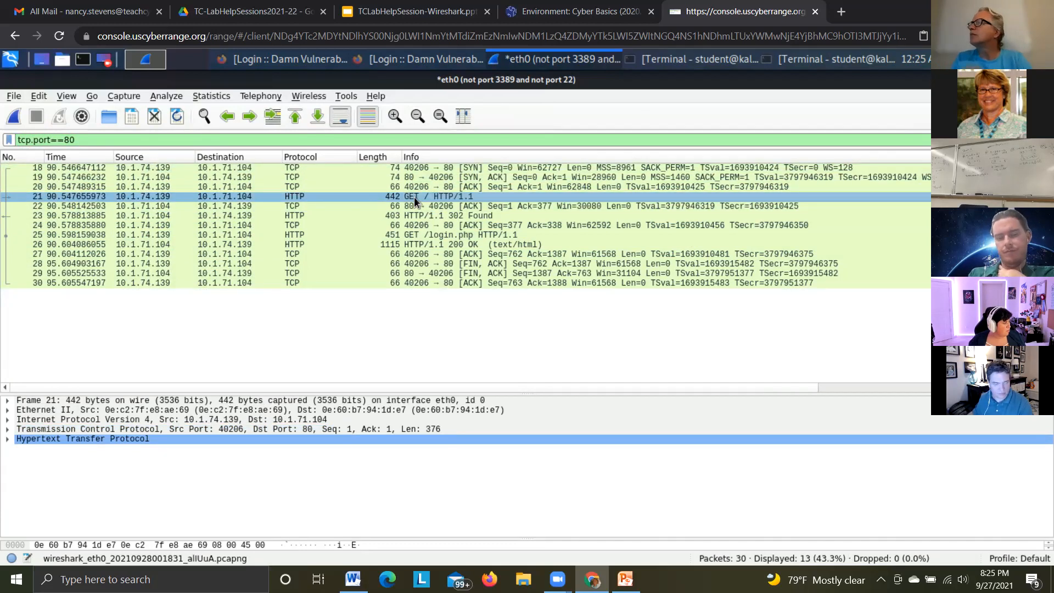
right_click(415, 196)
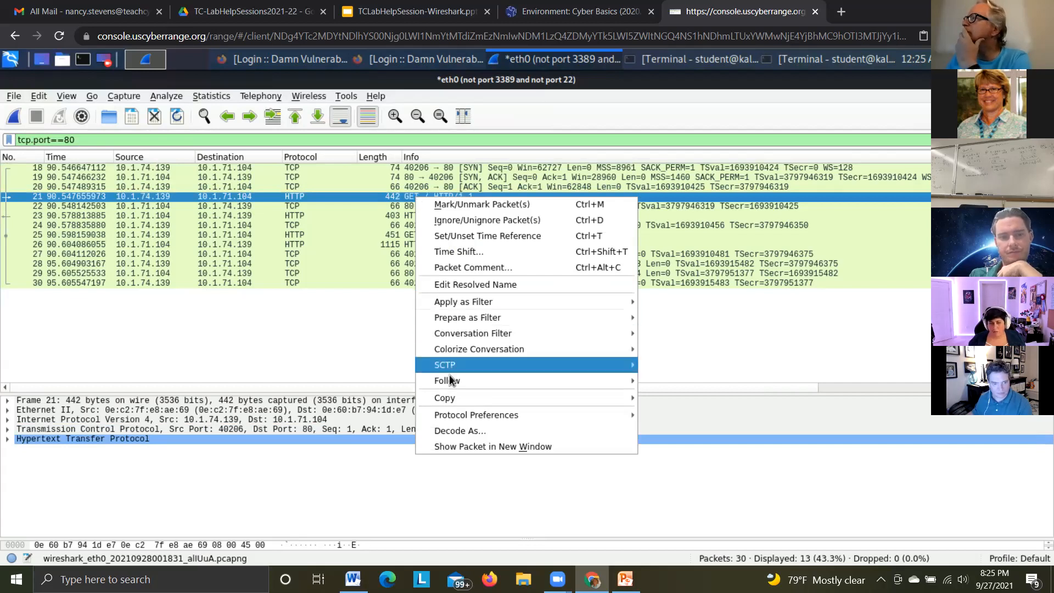
mouse_move(451, 380)
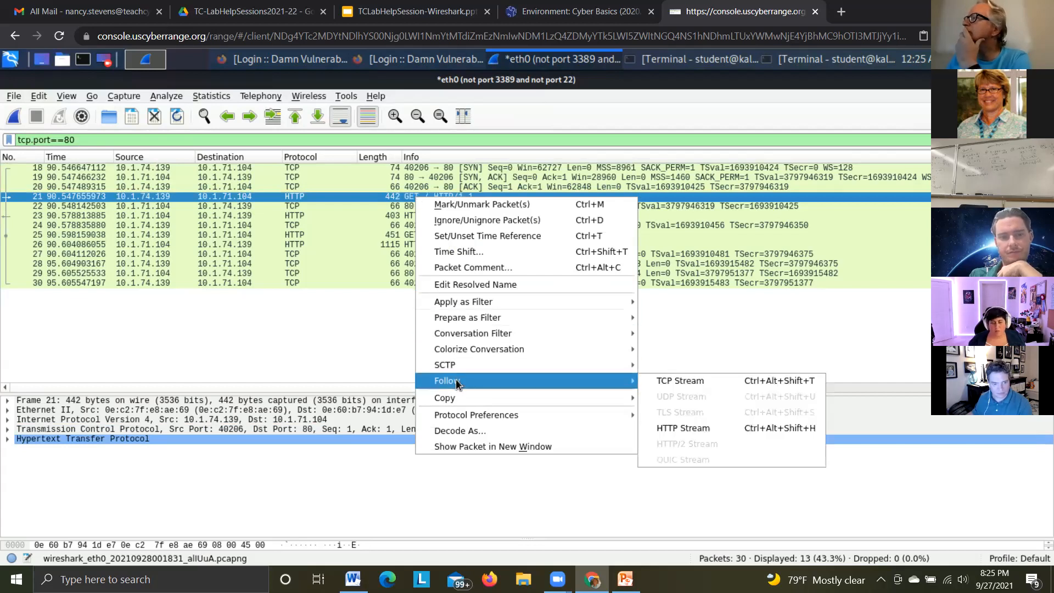
click(675, 380)
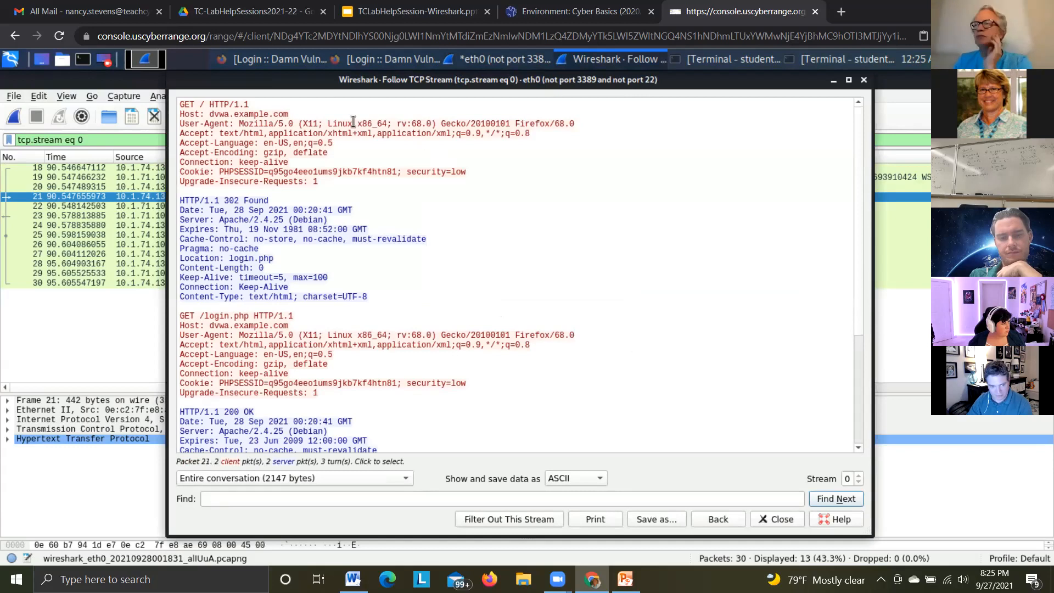
Examine the host, response status, server software and login.php request in the TCP stream, and close the stream window
drag(292, 114, 176, 115)
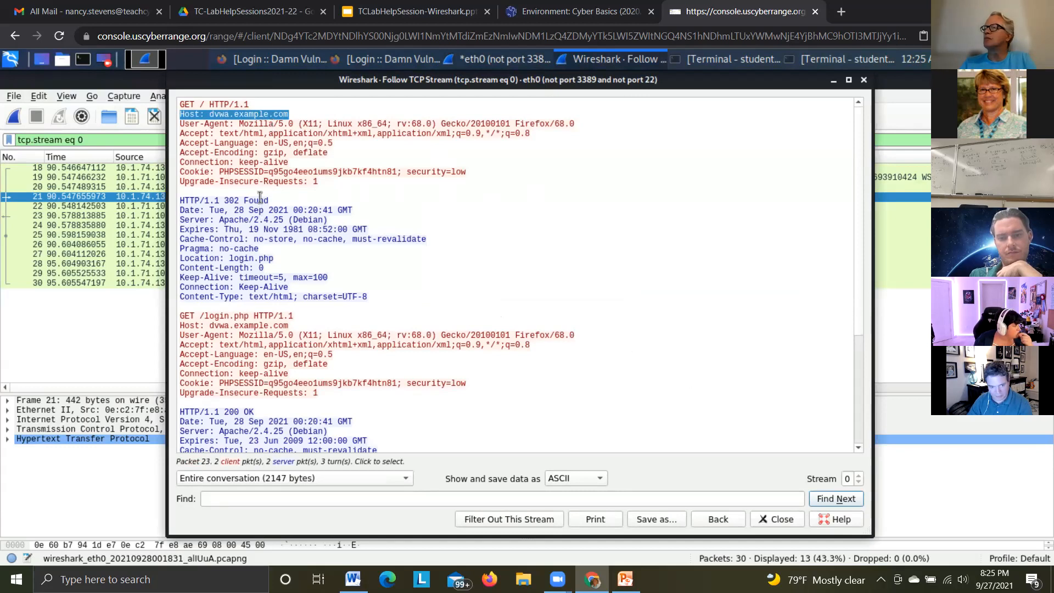
drag(269, 201, 225, 201)
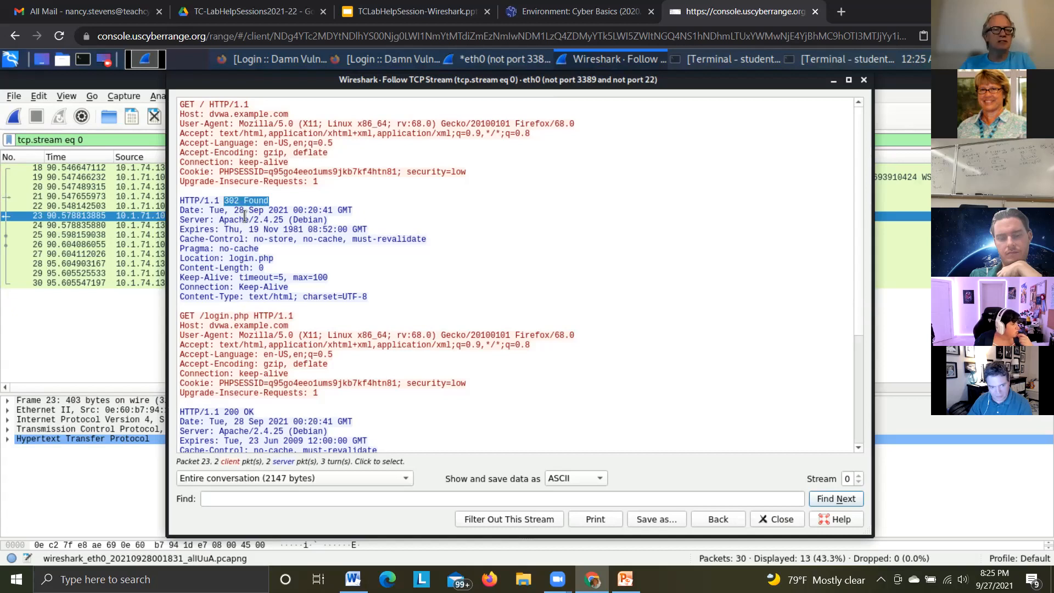
drag(219, 219, 330, 222)
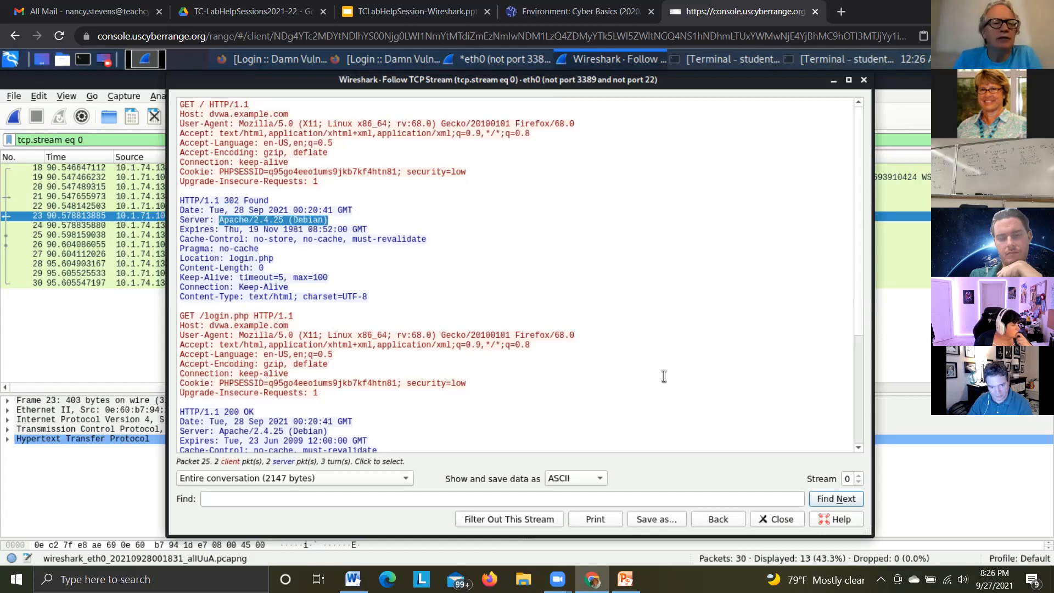
drag(295, 316, 179, 314)
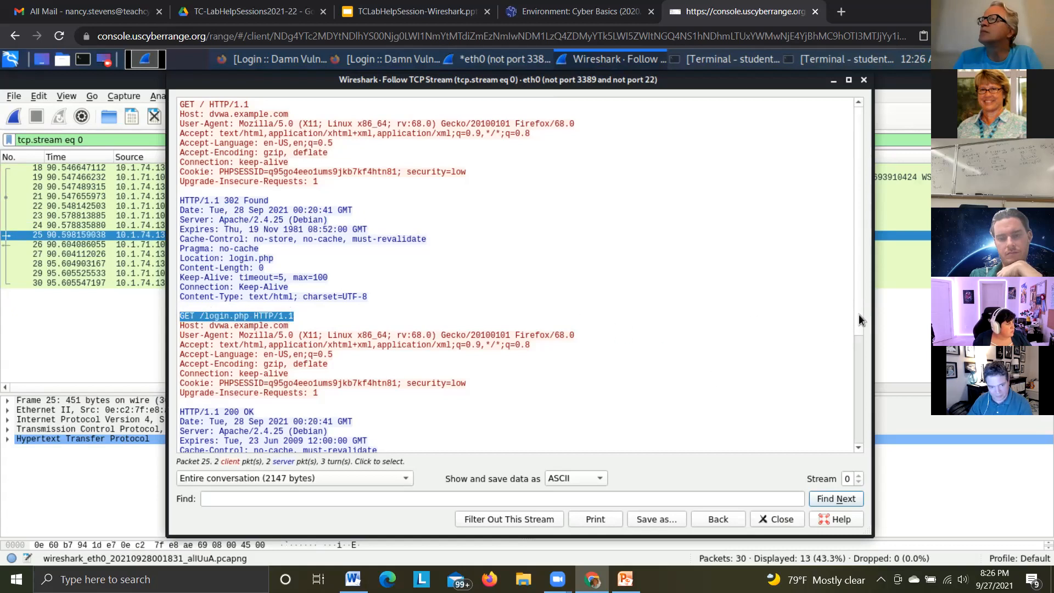
drag(860, 345, 848, 271)
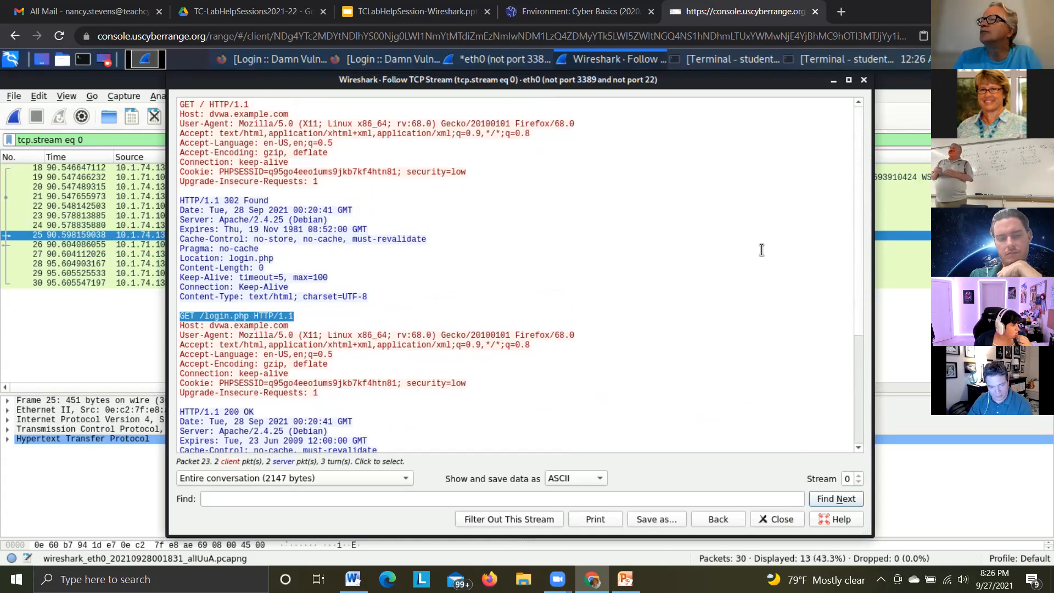
click(775, 519)
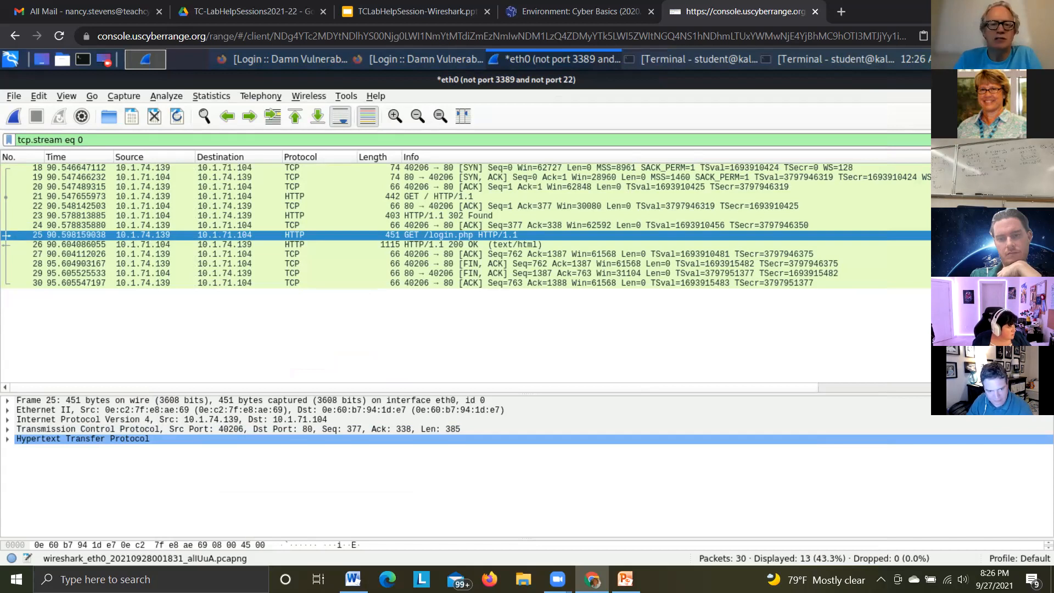
Replace the TCP stream display filter with http
click(1001, 140)
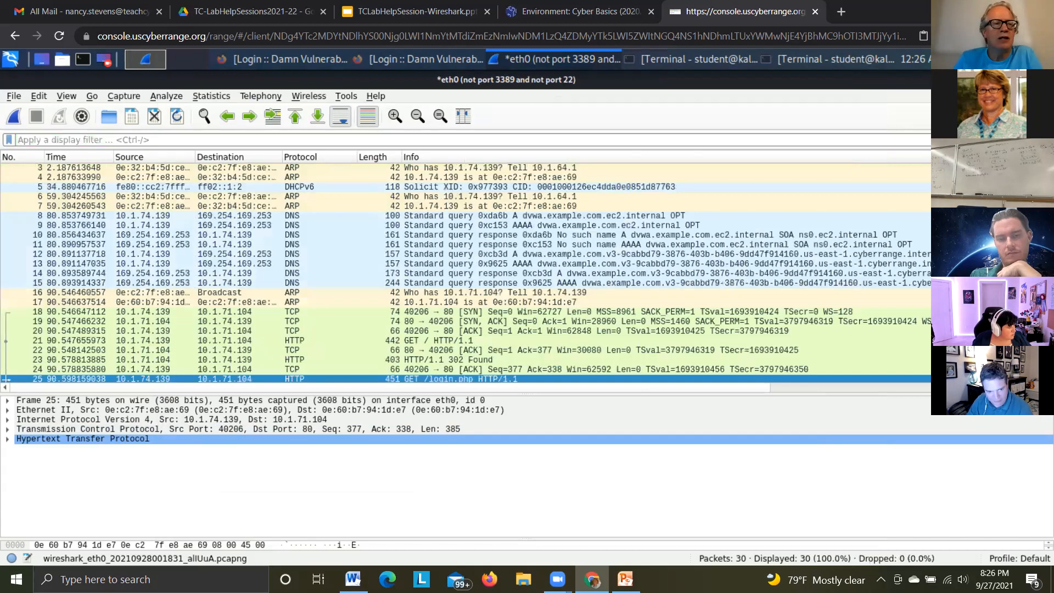
click(113, 139)
text(http)
key(Return)
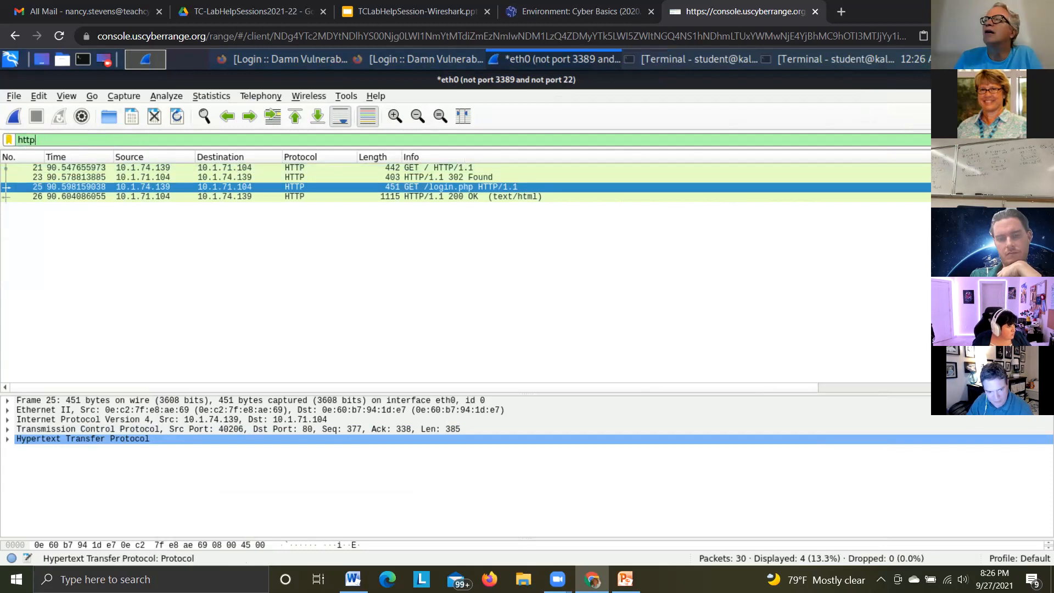
Clear the http display filter and expand the Ethernet II and Internet Protocol Version 4 sections of packet 25
click(996, 139)
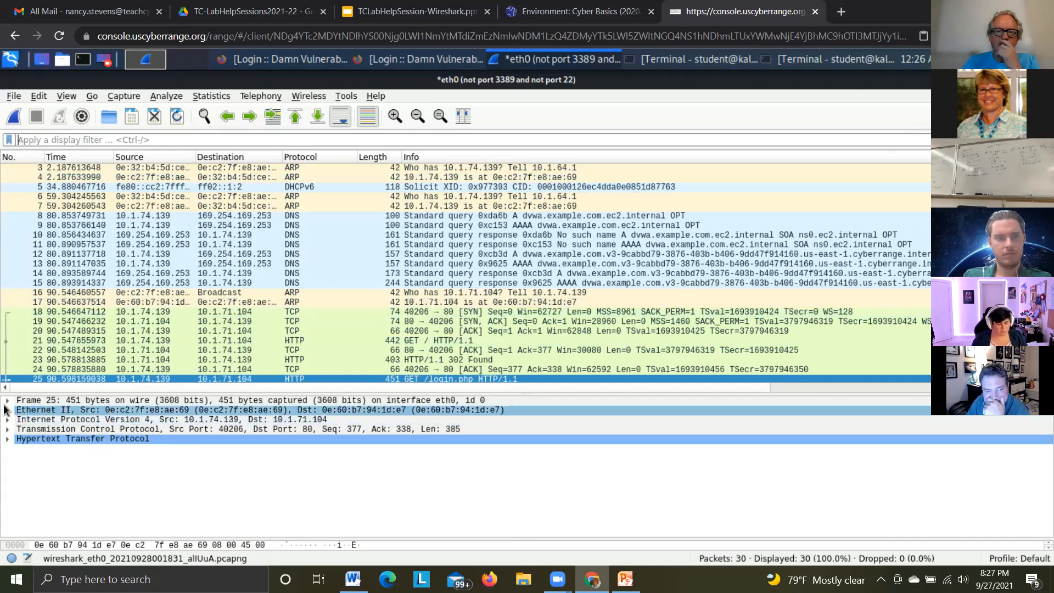
click(40, 431)
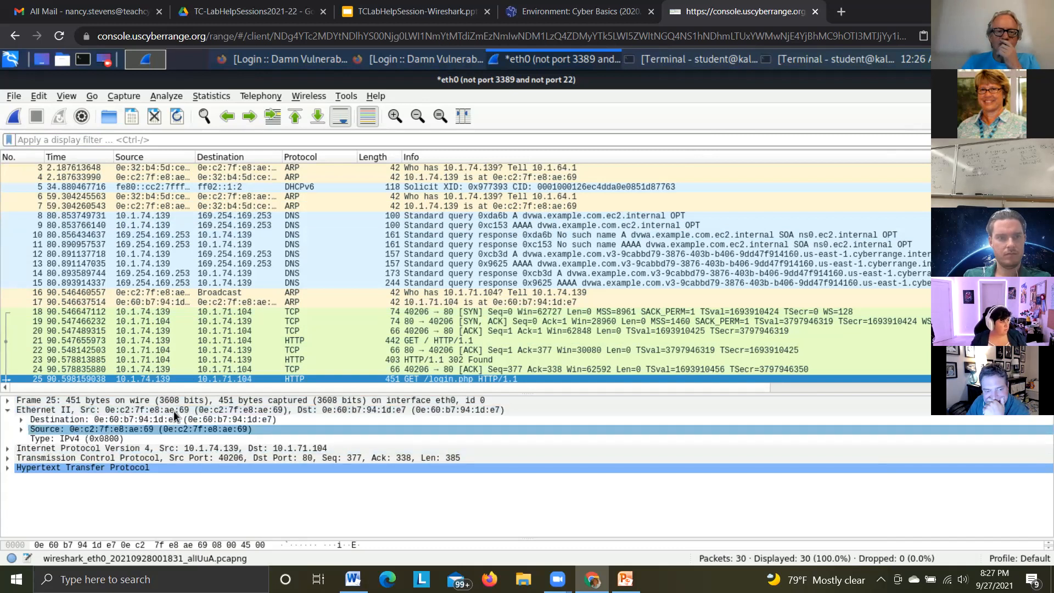
click(180, 420)
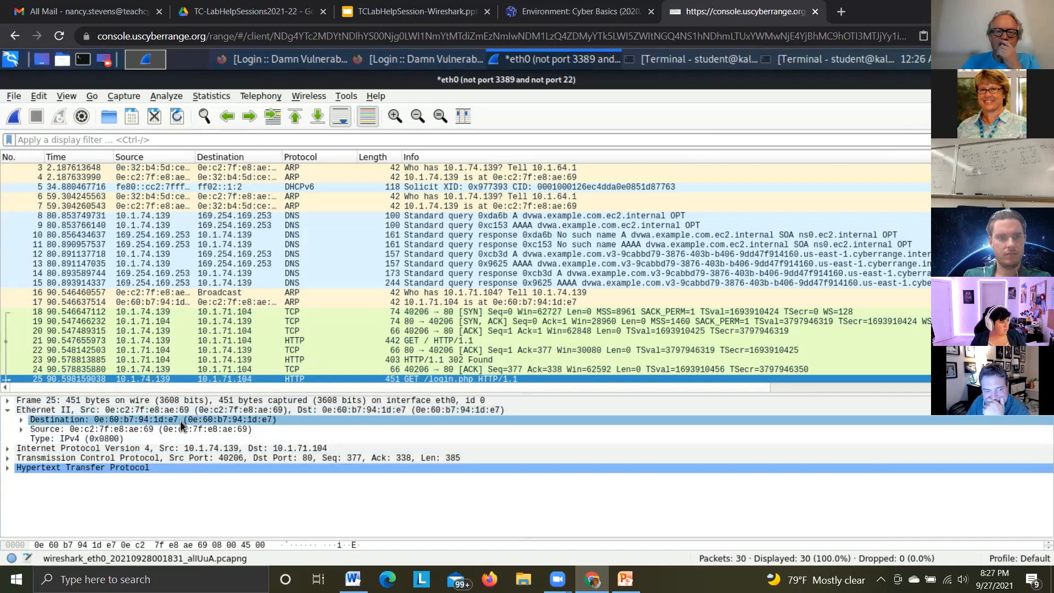
click(32, 411)
click(112, 419)
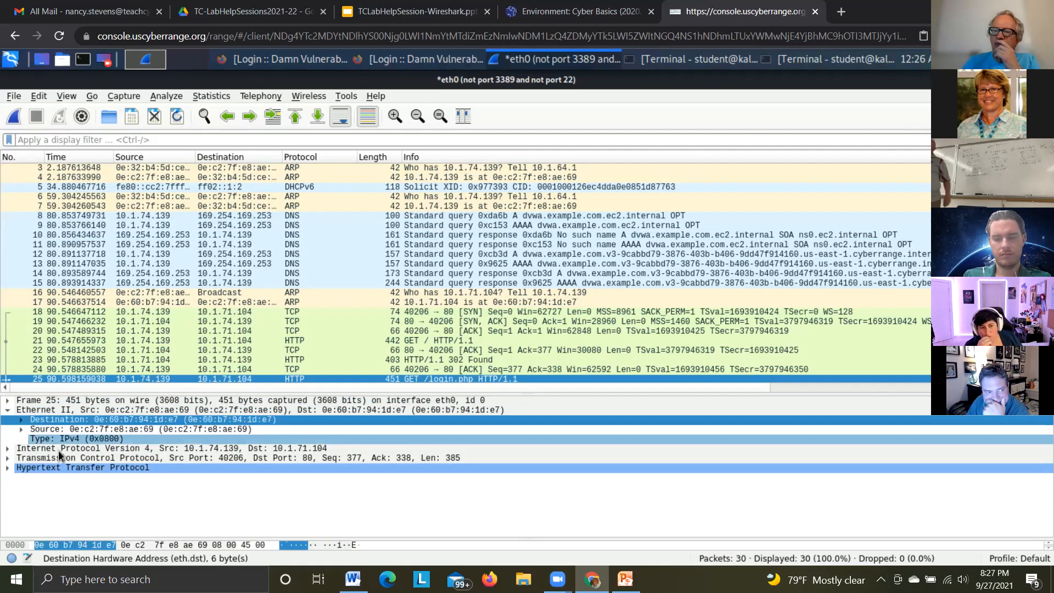
click(8, 454)
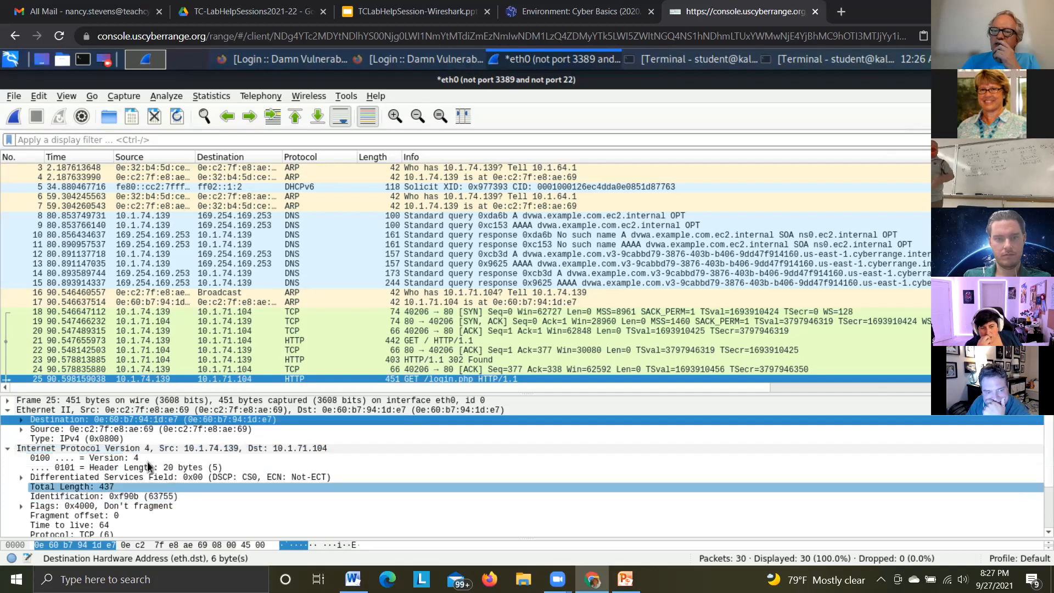
click(206, 448)
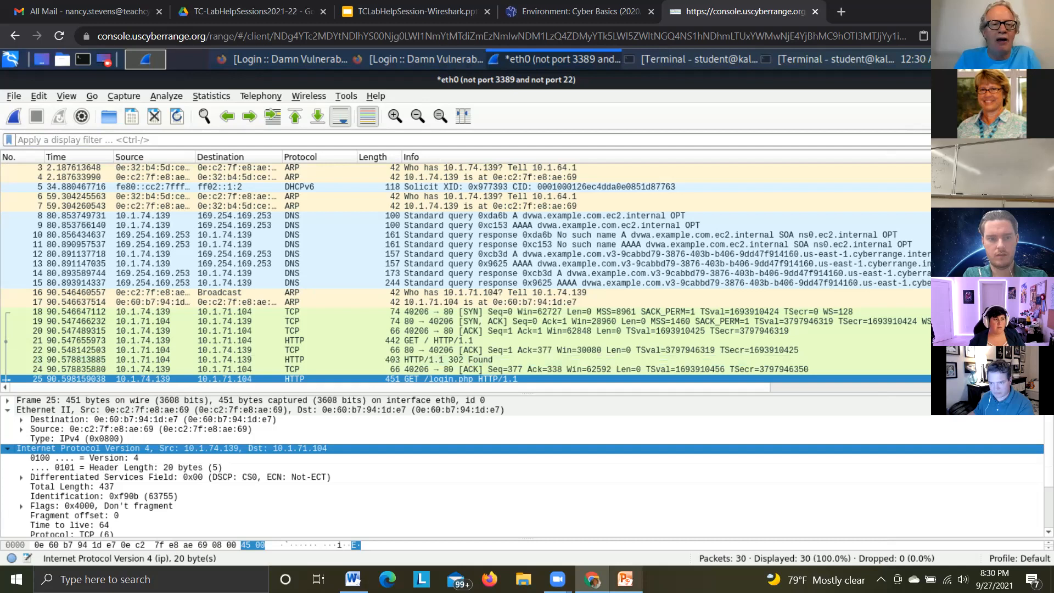
Switch to the Wireshark guided lab document in Word, review its instructions through the start of Task 4, and return to Wireshark
mouse_move(626, 579)
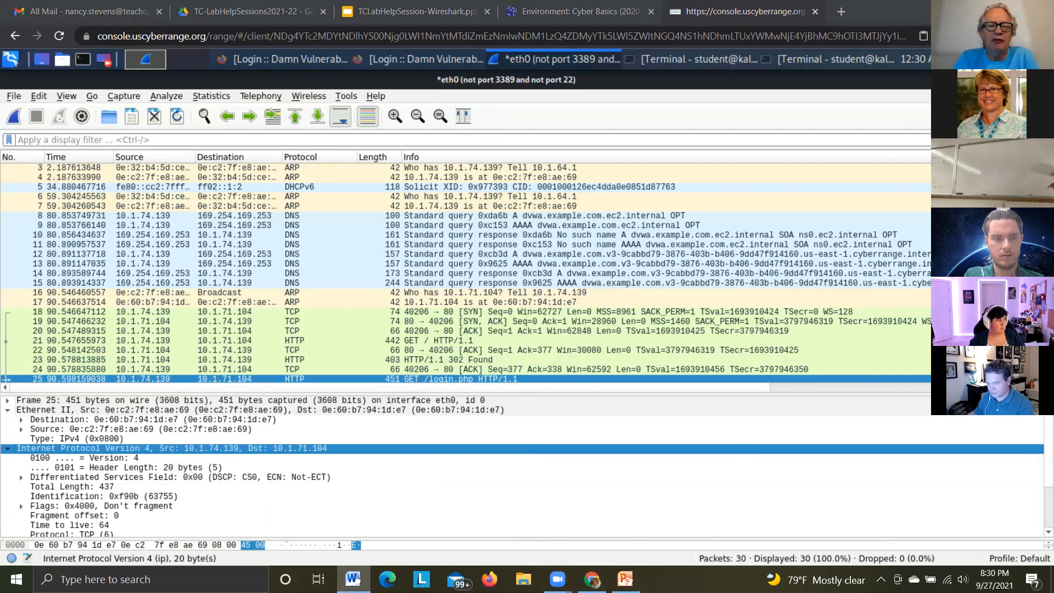
scroll(791, 247, down, 6)
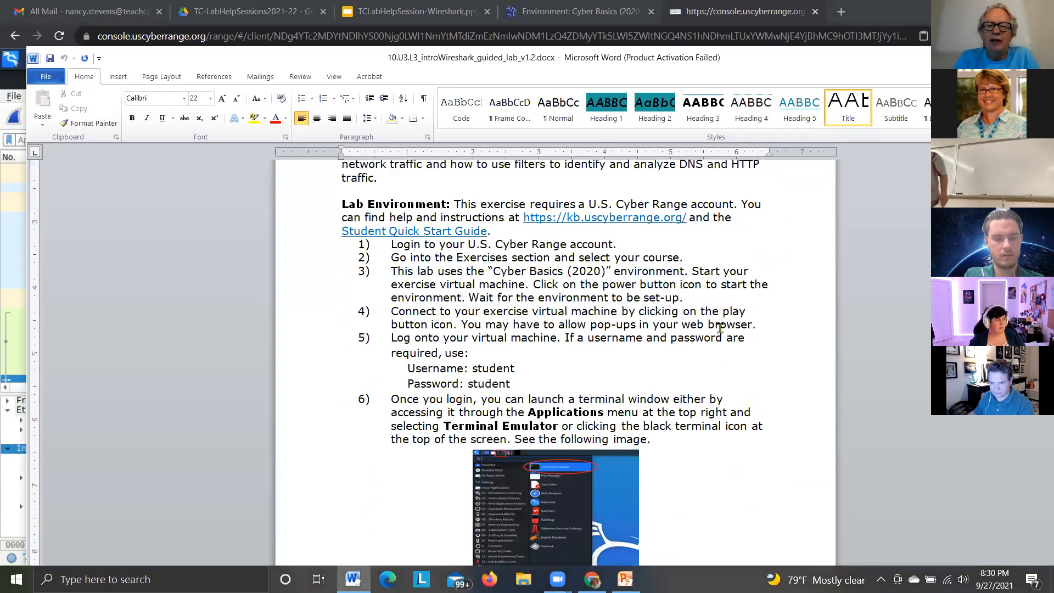
scroll(734, 278, down, 10)
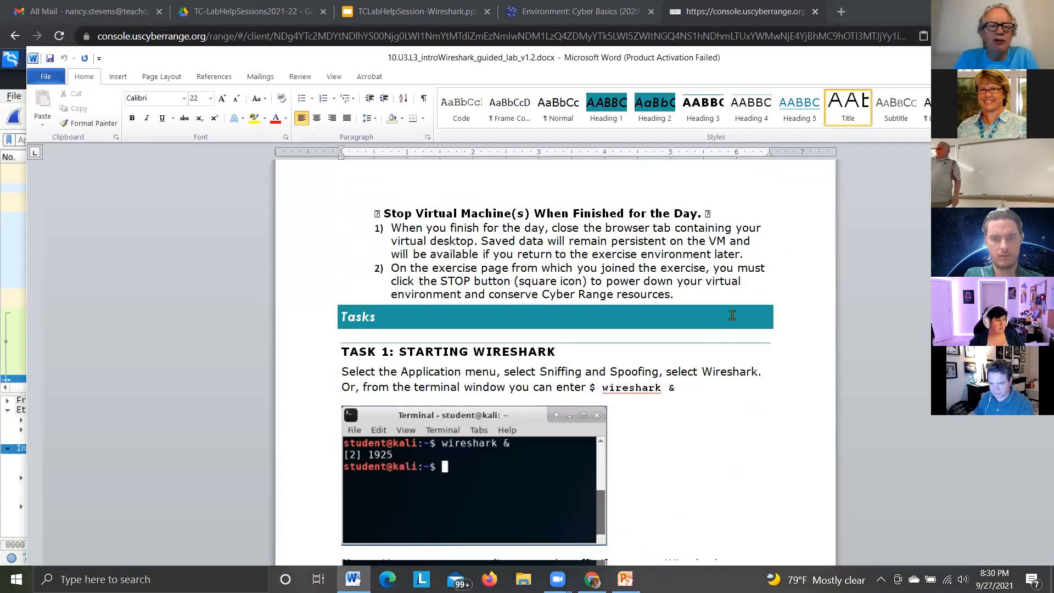
scroll(719, 318, down, 10)
scroll(719, 309, down, 8)
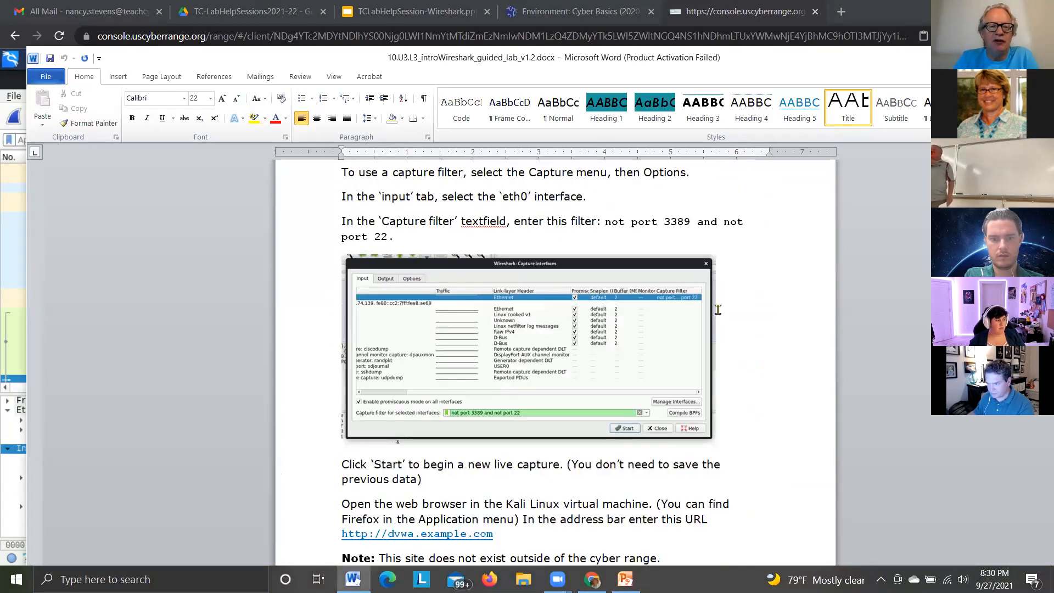
scroll(716, 308, down, 8)
scroll(717, 309, down, 3)
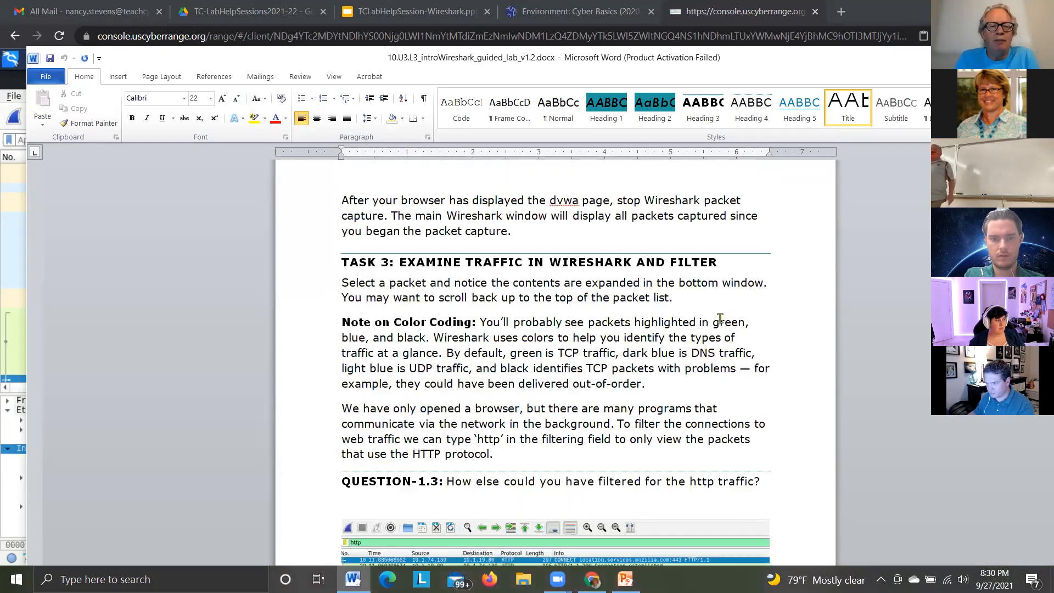
scroll(720, 315, down, 8)
scroll(738, 328, down, 6)
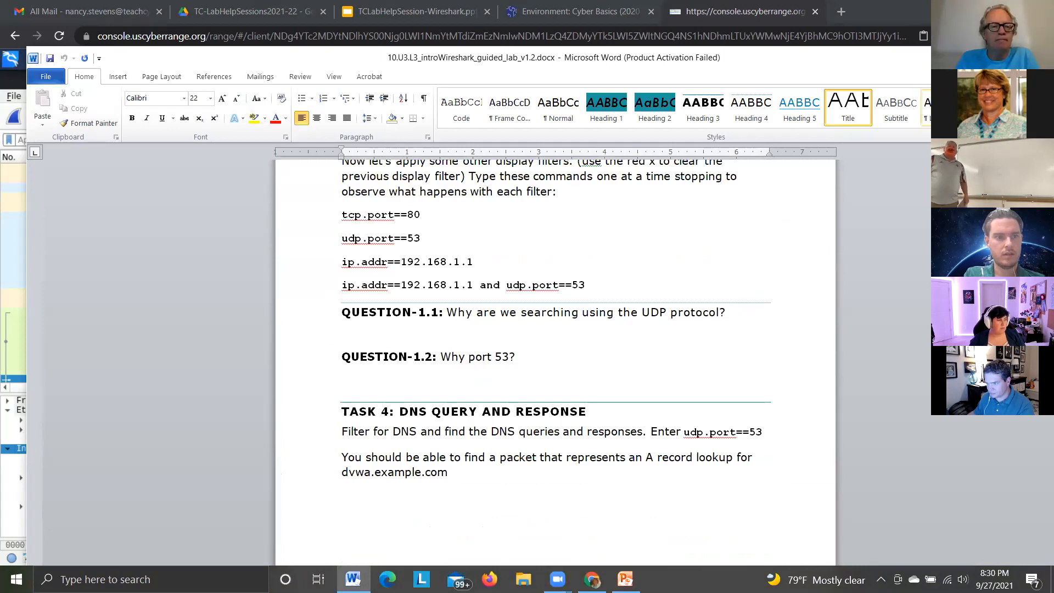
double_click(897, 60)
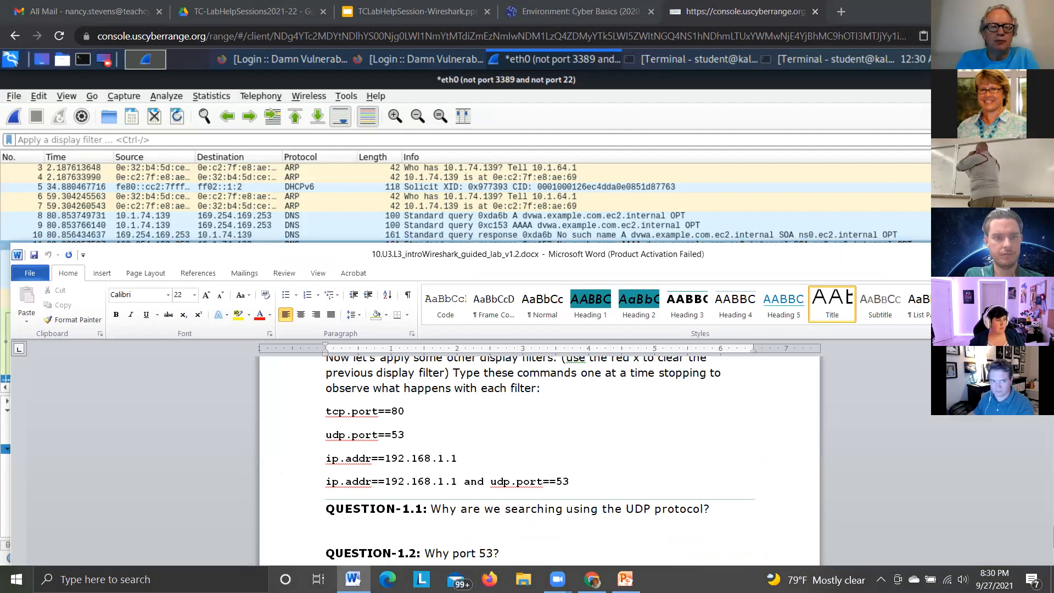
click(481, 93)
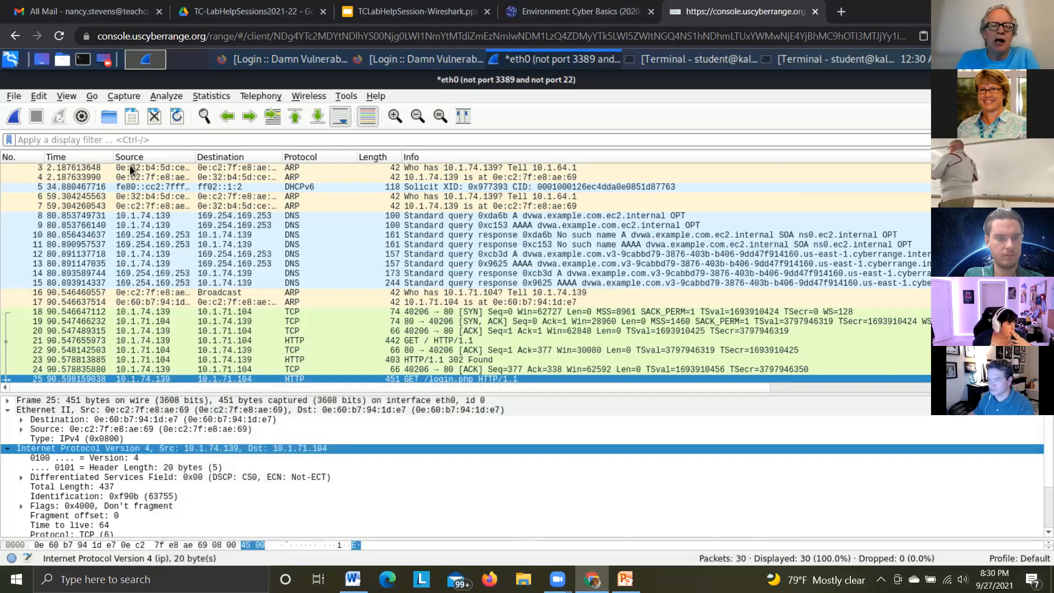
Apply the previously used display filter tcp.port == 80 || udp.port == 80 to the captured packets
click(125, 136)
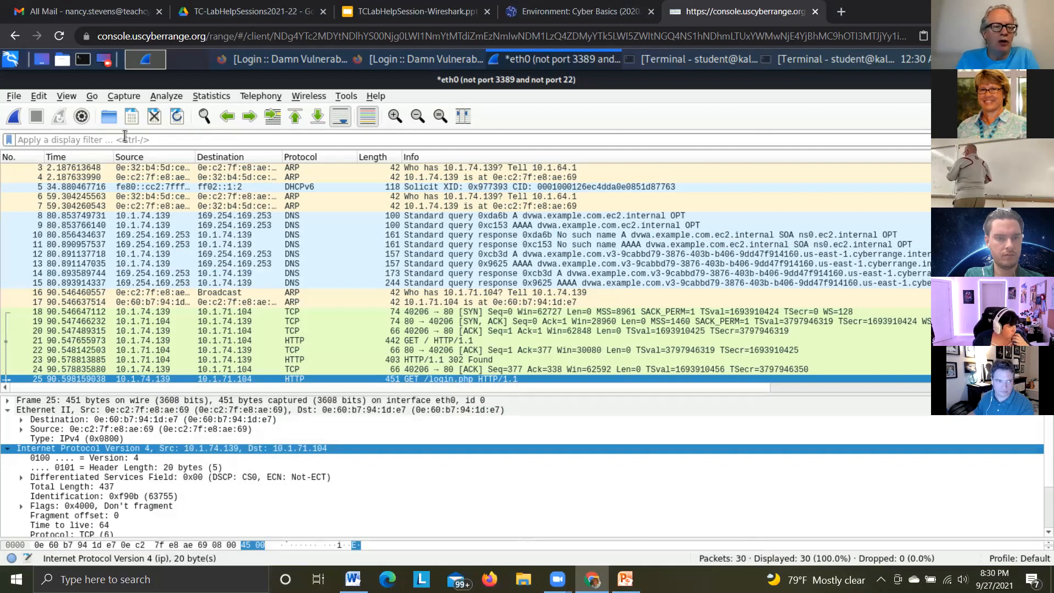
text(t)
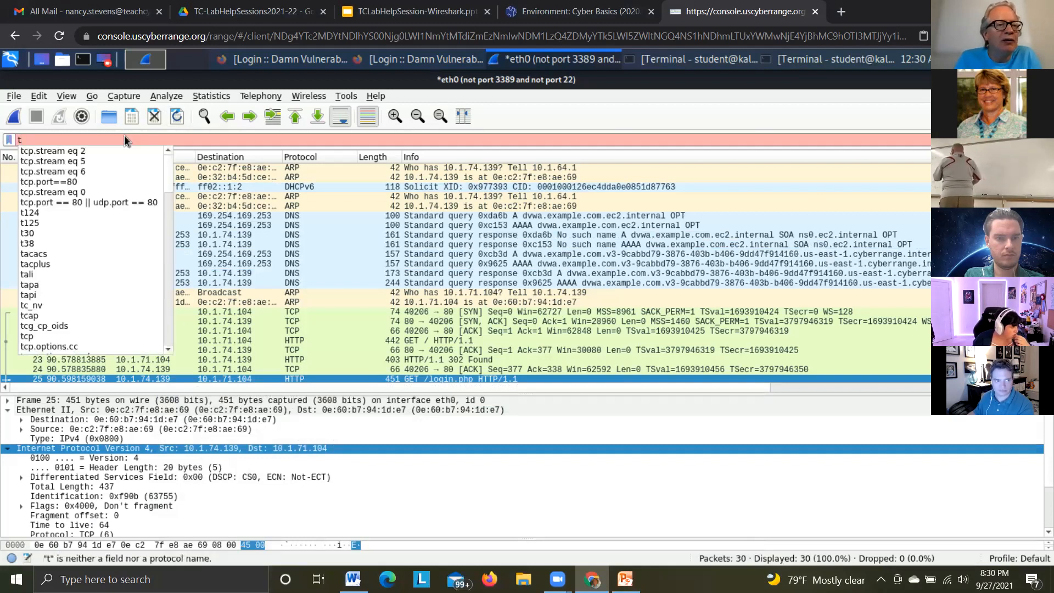
text(c.)
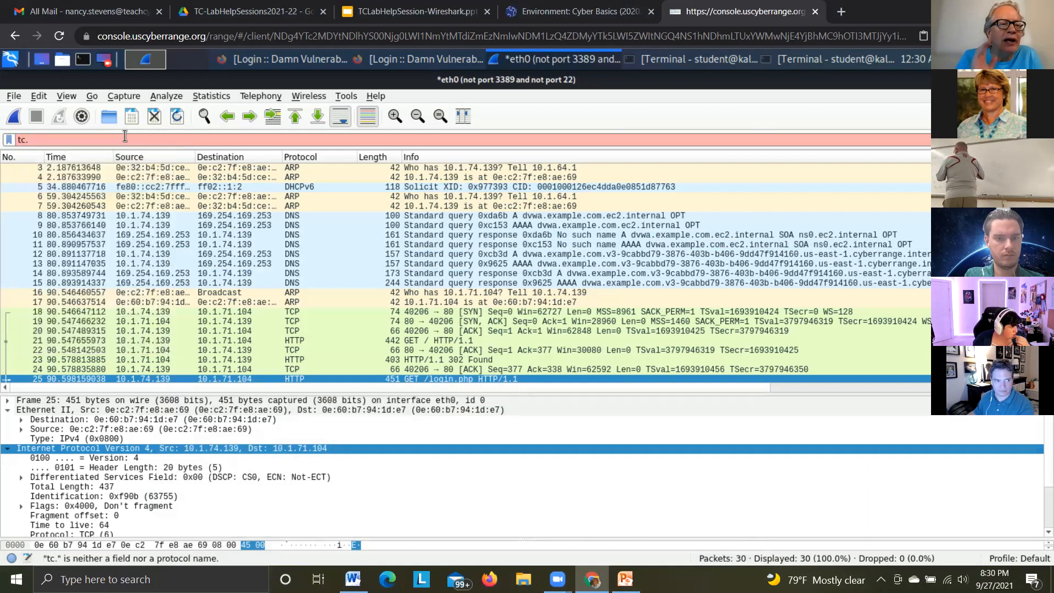
key(BackSpace)
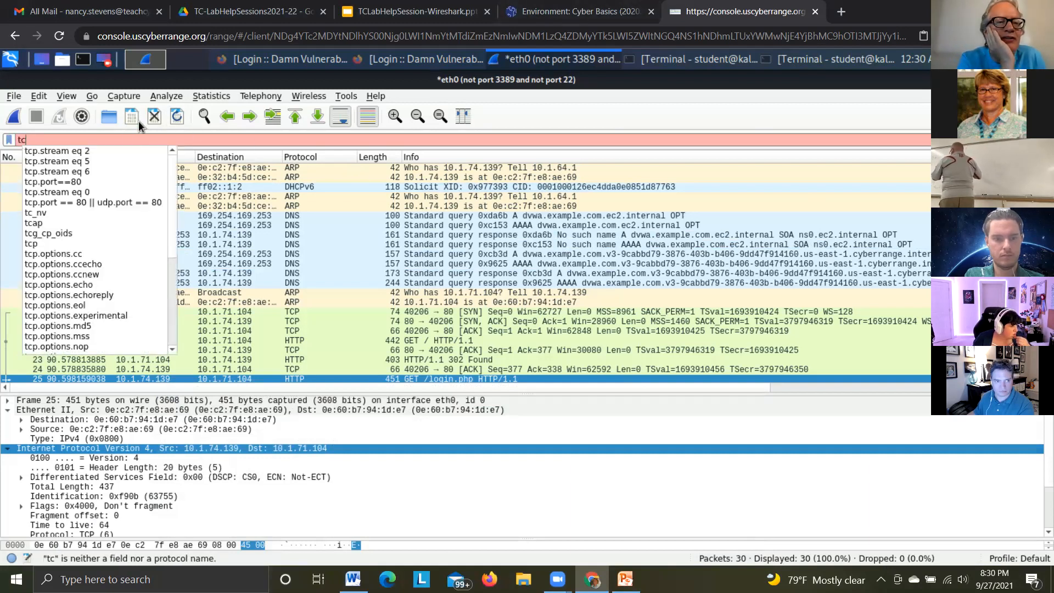
text(p.port)
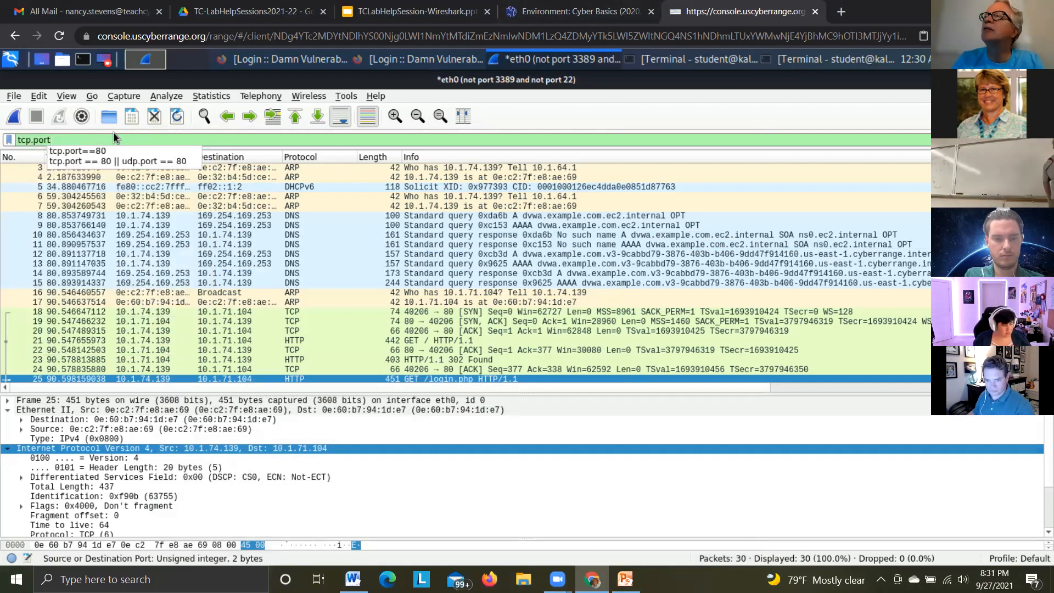
click(127, 160)
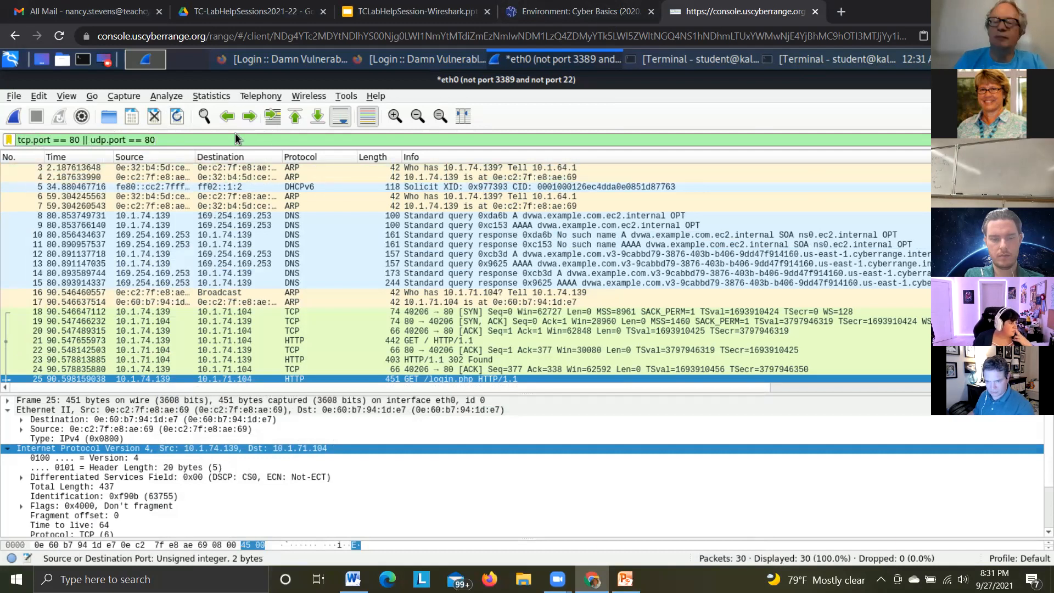
key(Return)
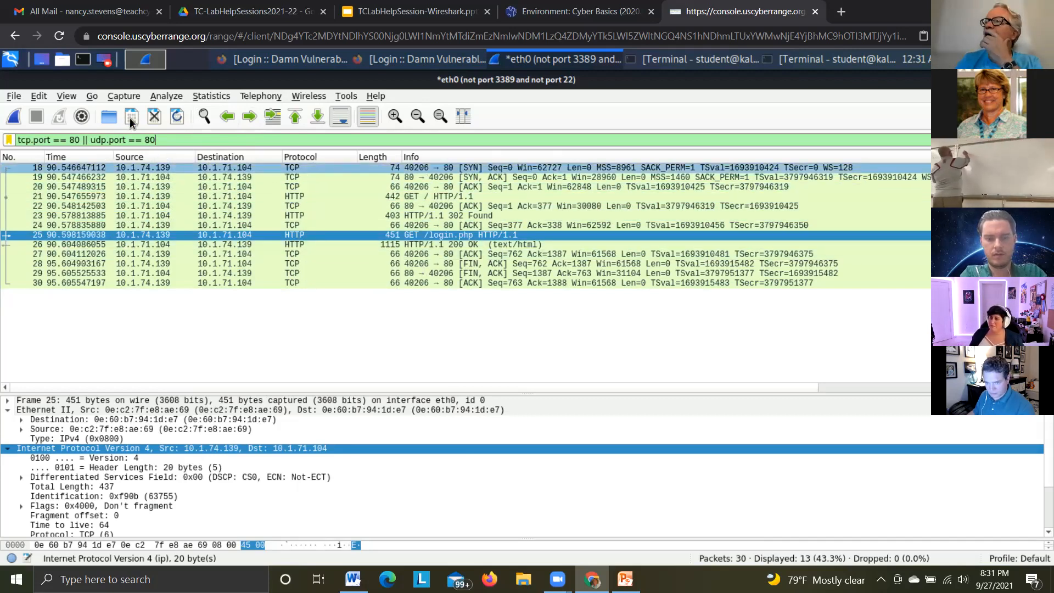
Check the capture interfaces and the capture filter set for eth0 in Wireshark's capture options, and close them without starting a capture
click(133, 95)
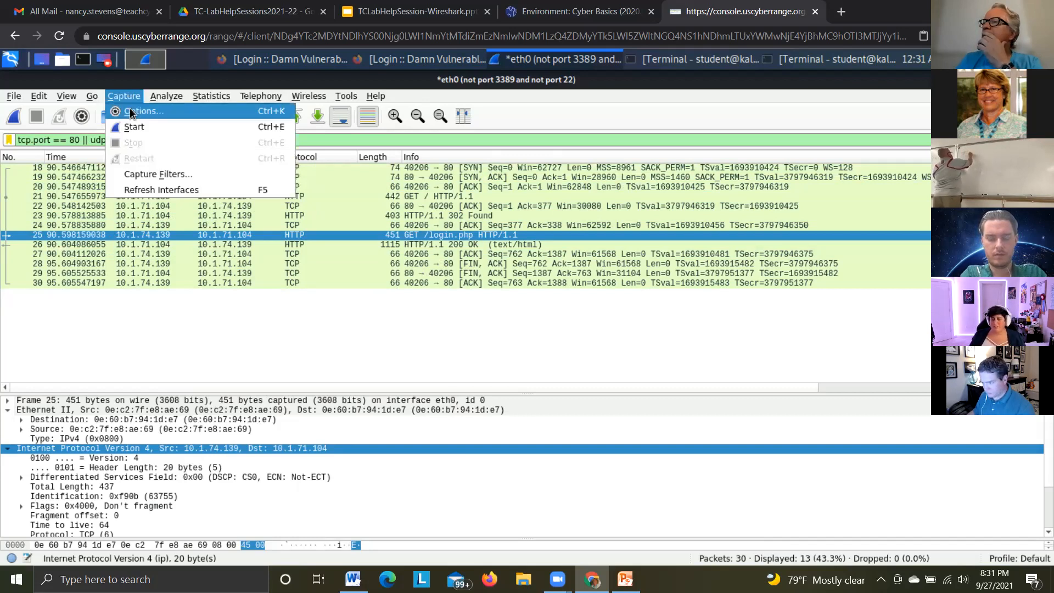
click(132, 112)
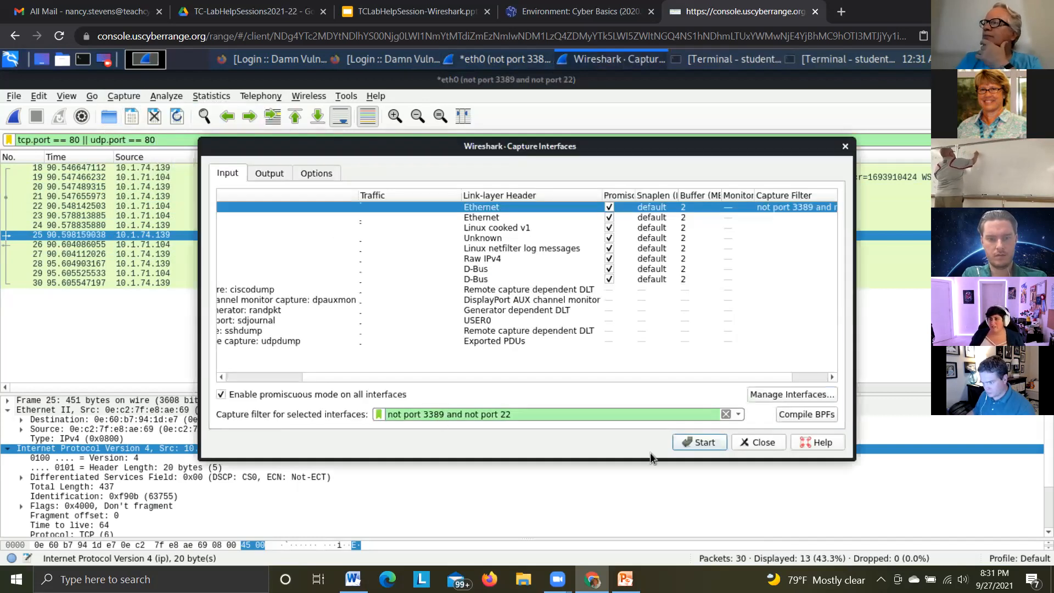
click(759, 443)
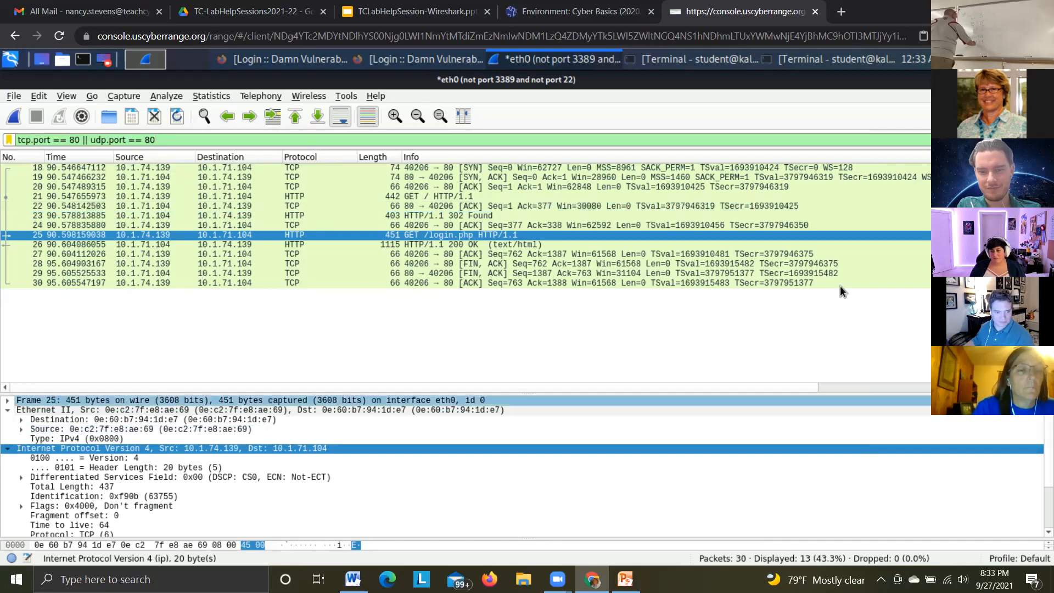
Quit Wireshark on the Kali machine and answer its closing prompt to return to the desktop
click(530, 13)
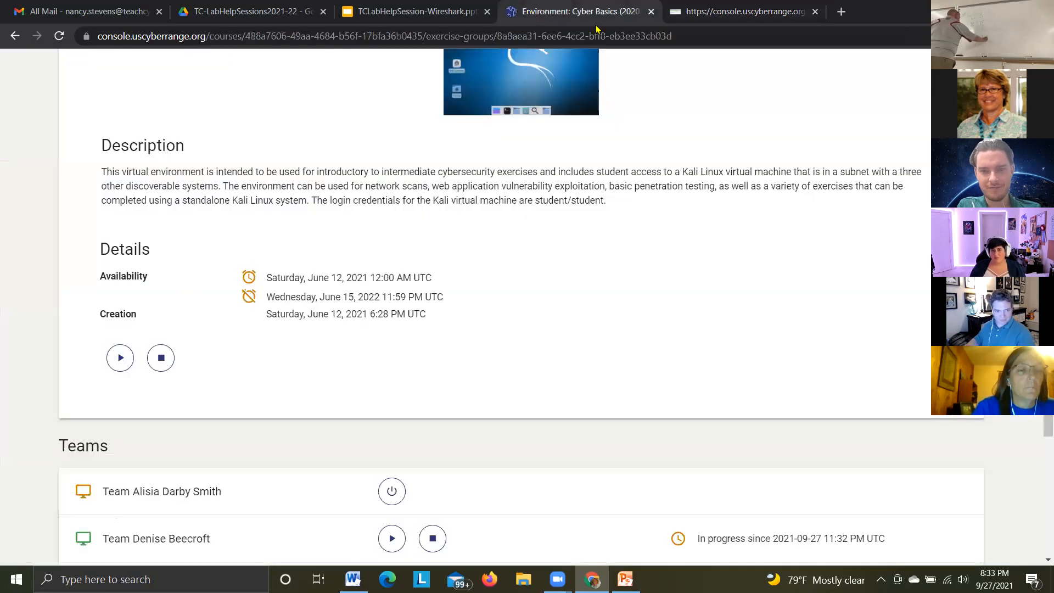
click(718, 14)
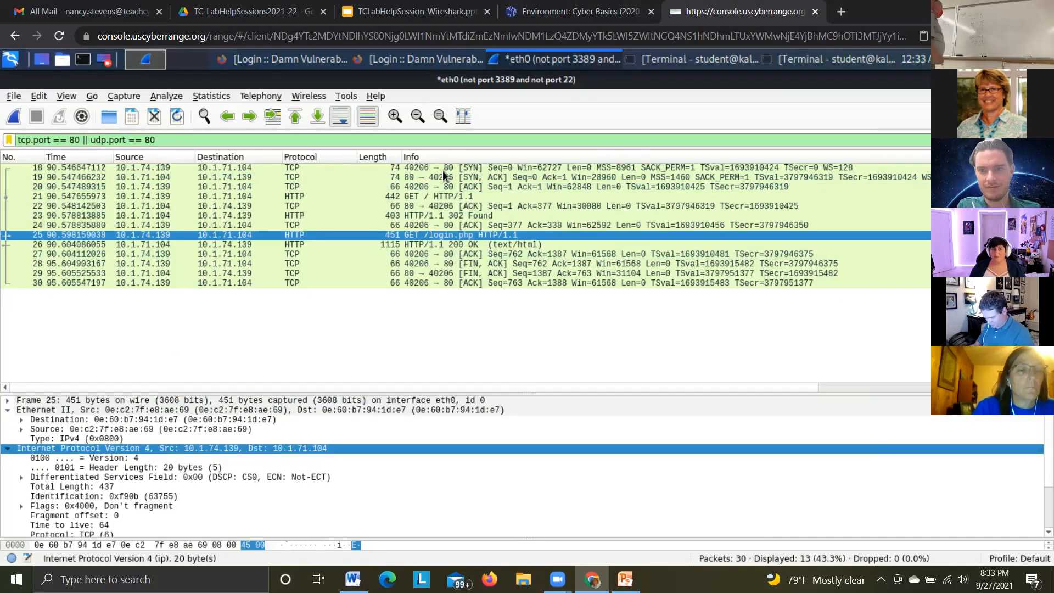
click(14, 96)
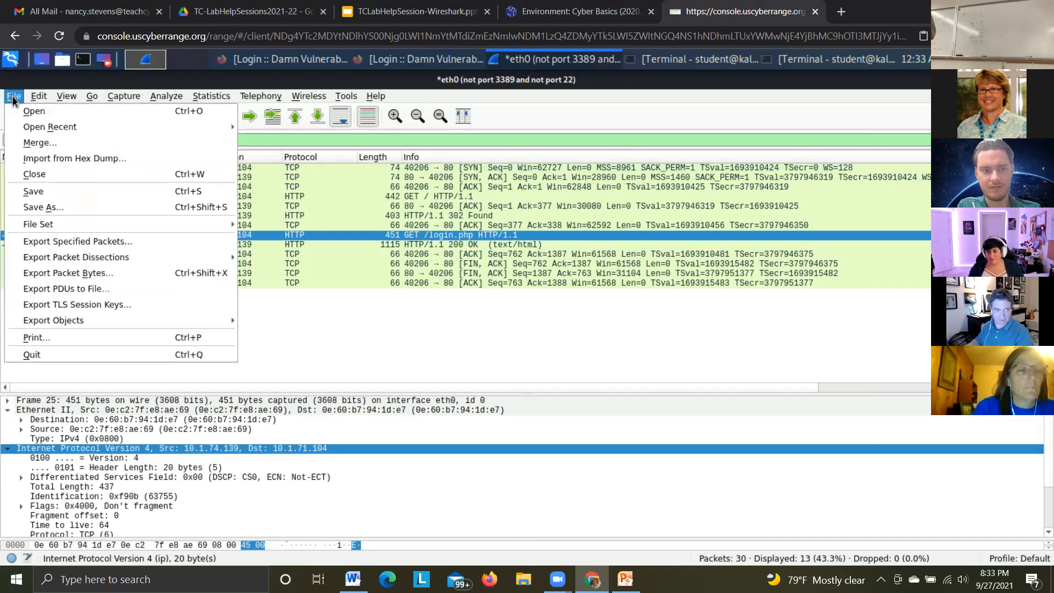
click(39, 355)
click(556, 309)
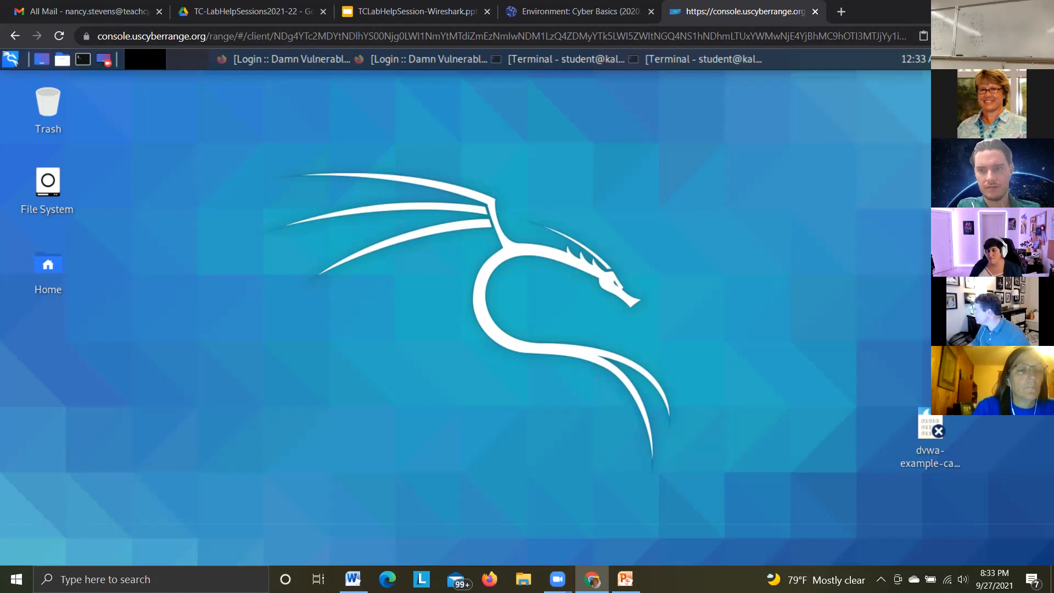
Log out of the Kali desktop with the session saved for future logins, and log out of the disconnected range console
click(1043, 60)
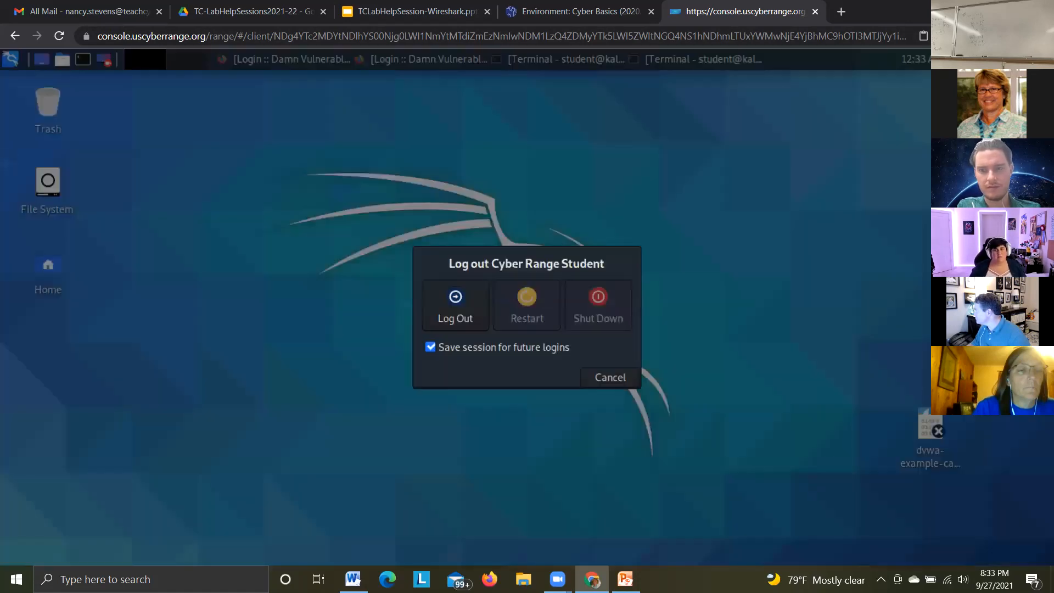
click(455, 301)
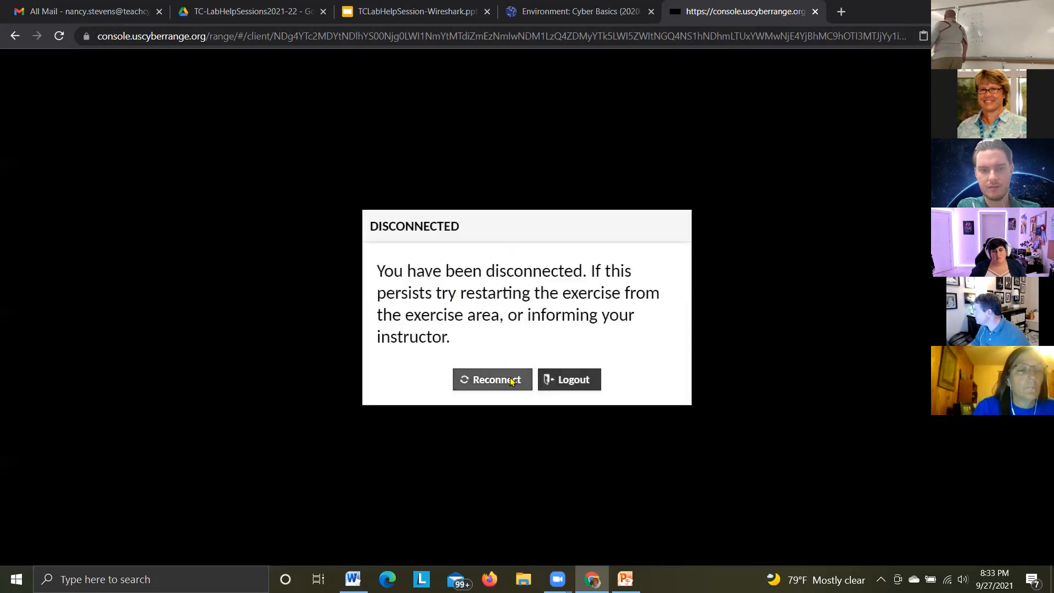
click(574, 380)
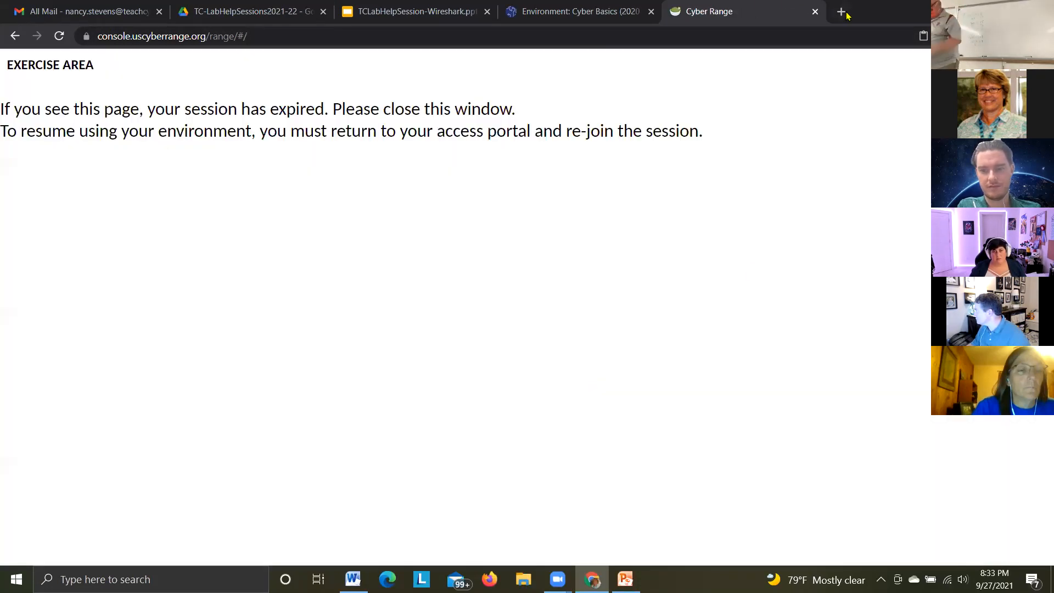
Close the expired Cyber Range session page and stop the Environment: Cyber Basics (2020.12) exercise for the teams
click(815, 12)
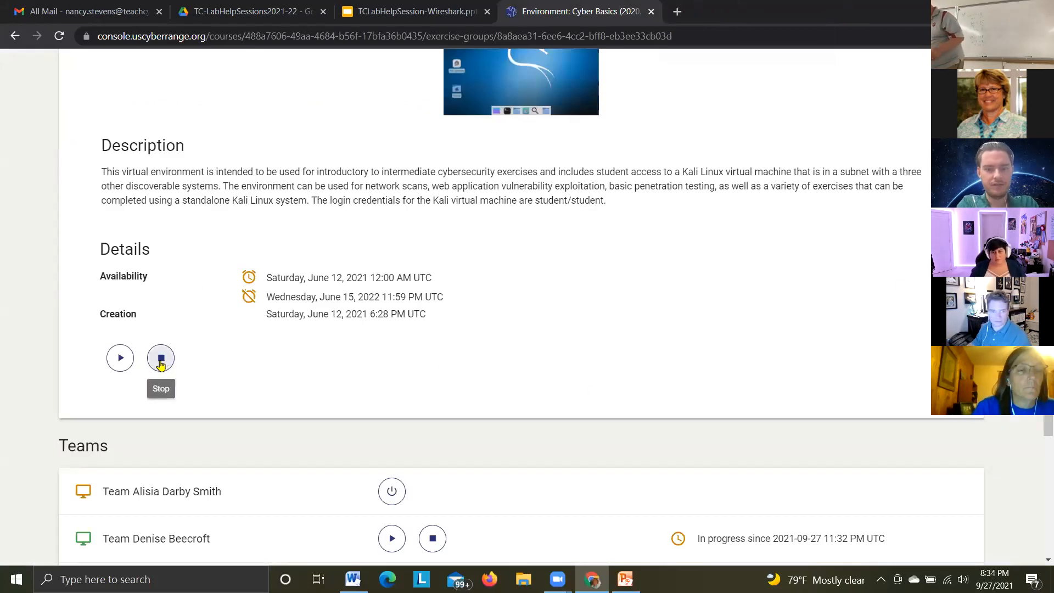
click(160, 360)
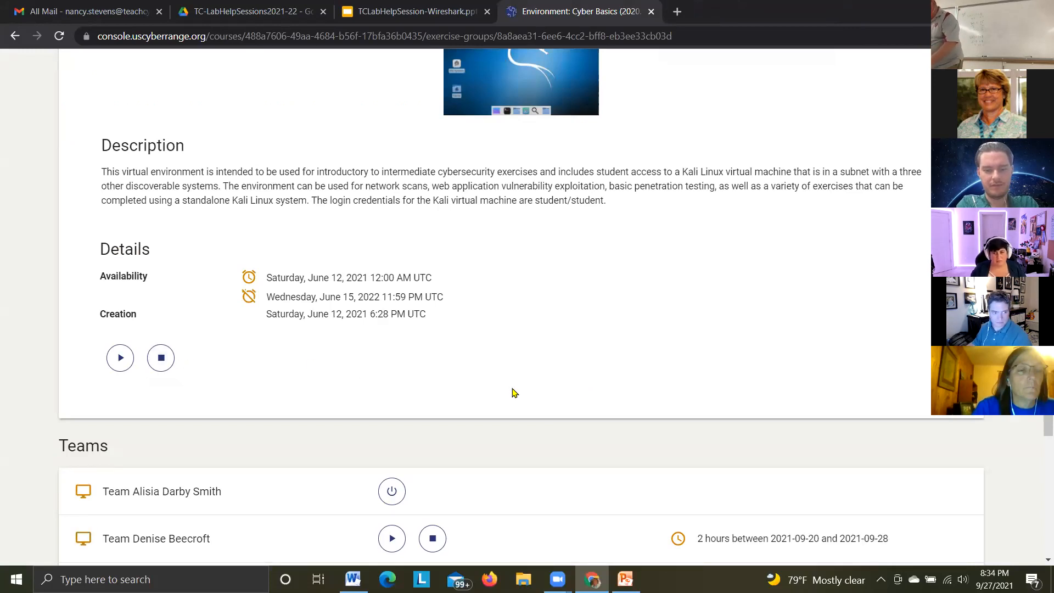
scroll(546, 395, down, 3)
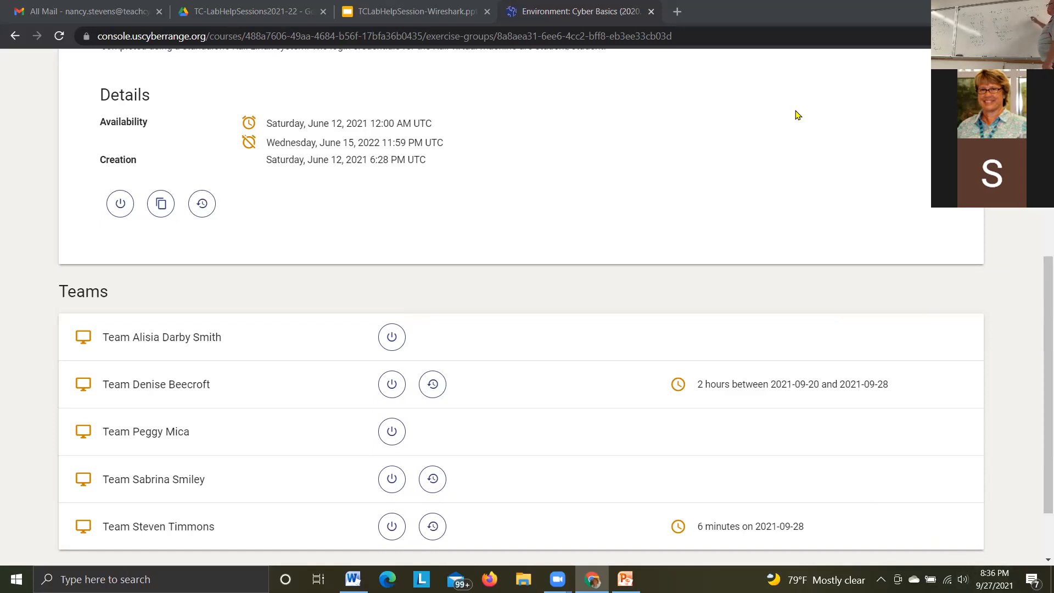
scroll(846, 178, up, 4)
scroll(844, 177, up, 1)
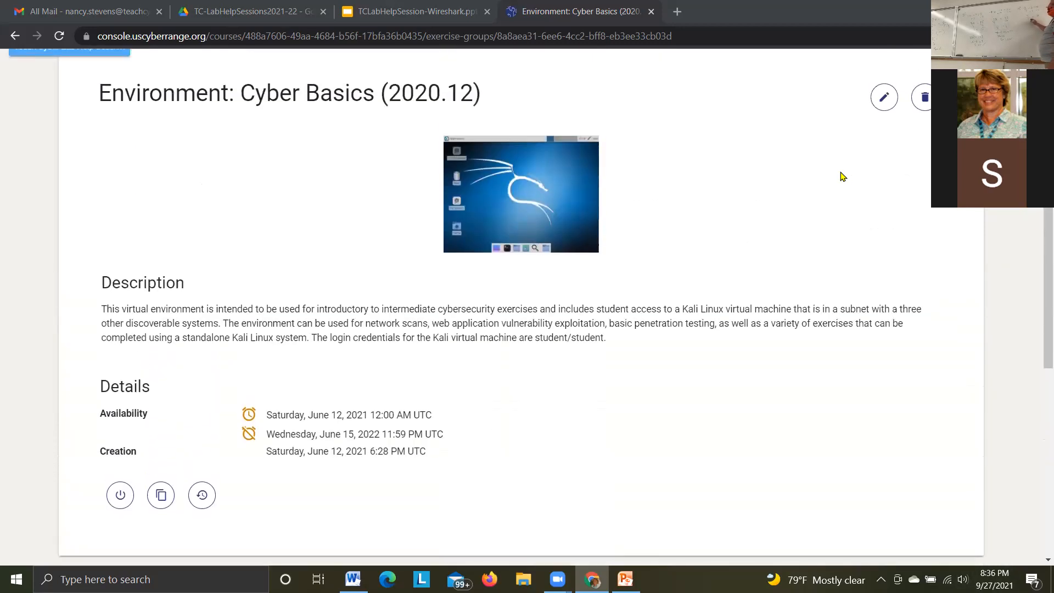
scroll(836, 179, down, 7)
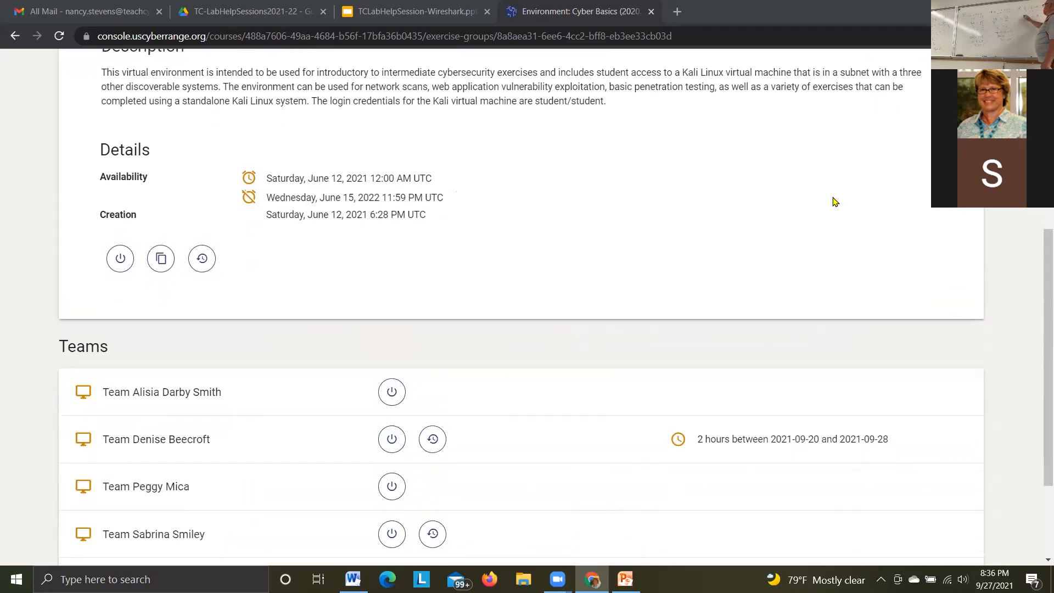
scroll(829, 156, up, 2)
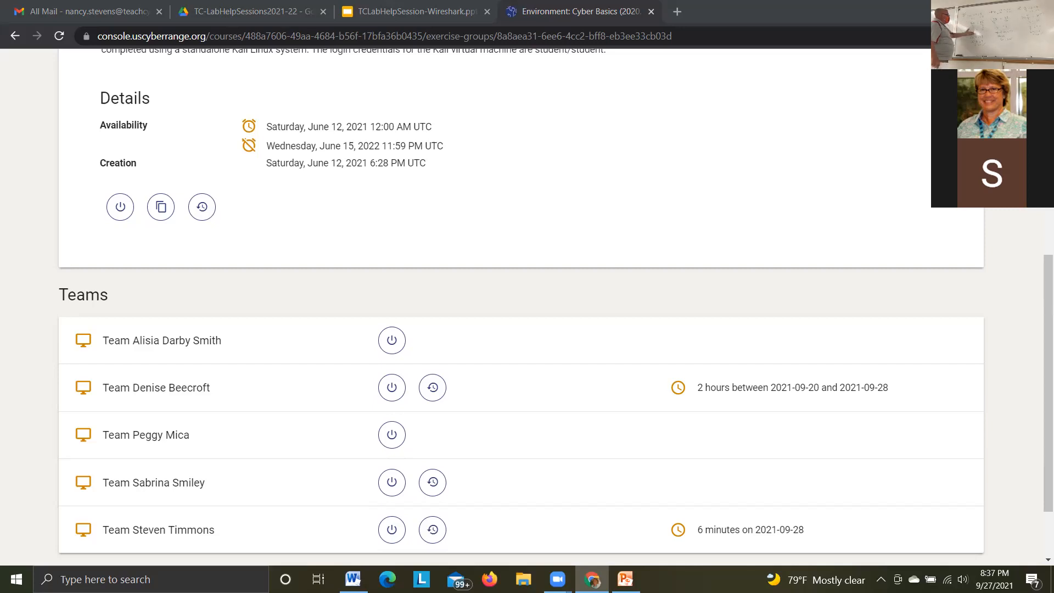
scroll(768, 247, up, 2)
scroll(767, 250, up, 2)
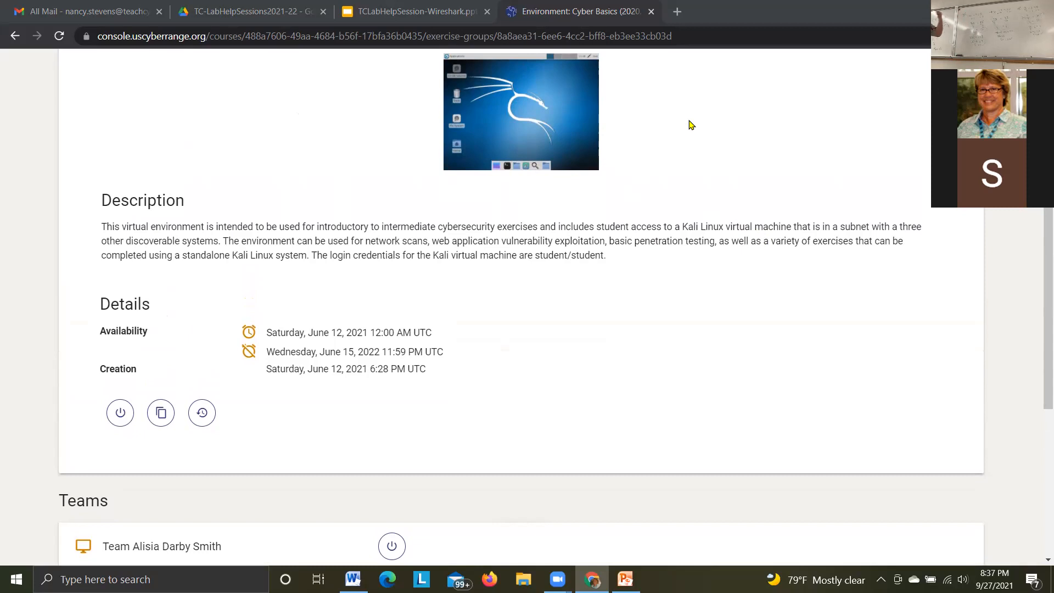
scroll(783, 173, up, 3)
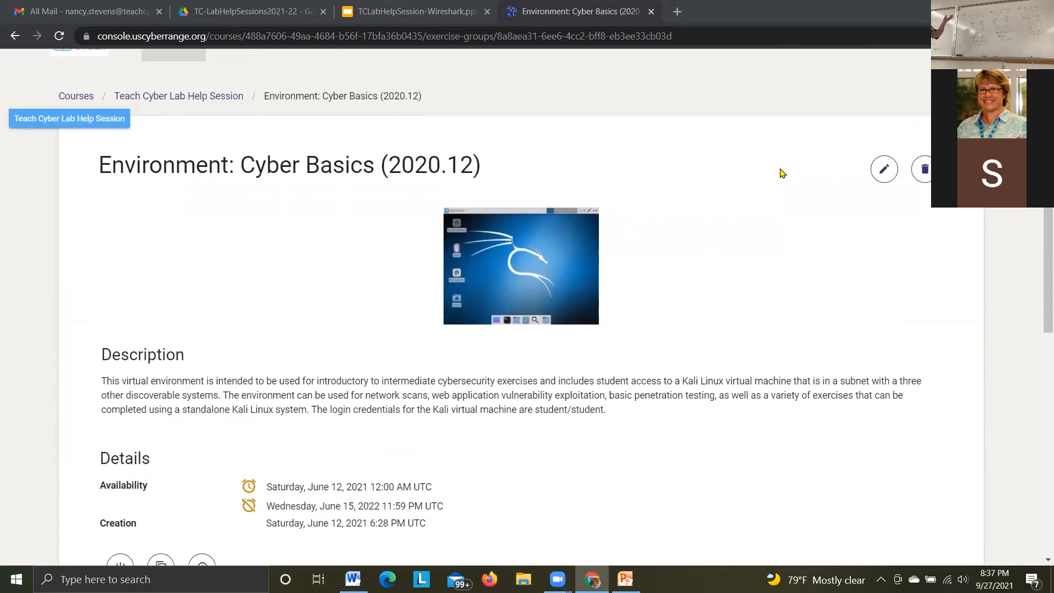
scroll(777, 179, down, 1)
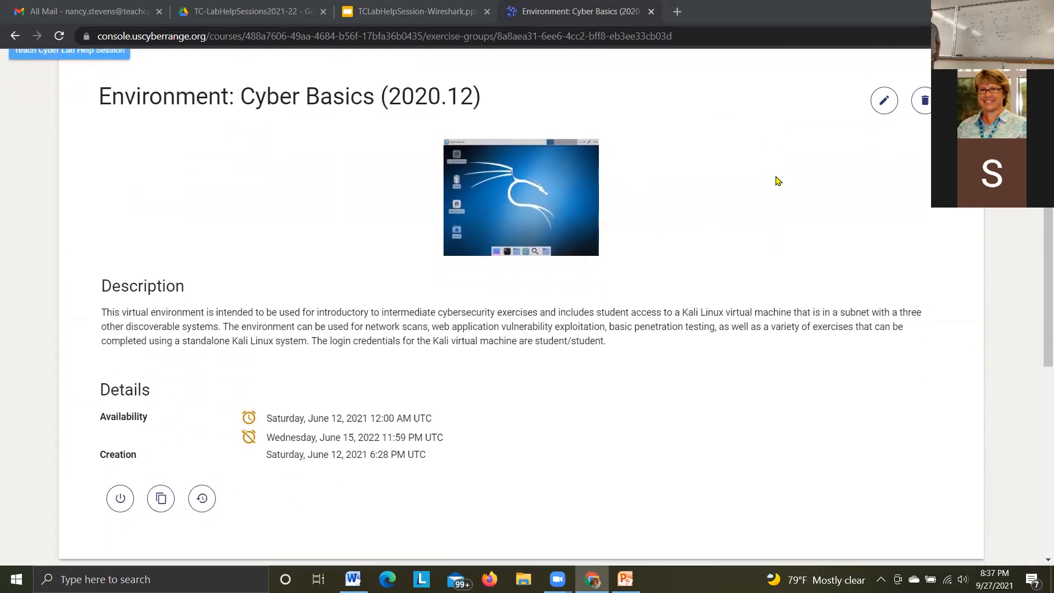